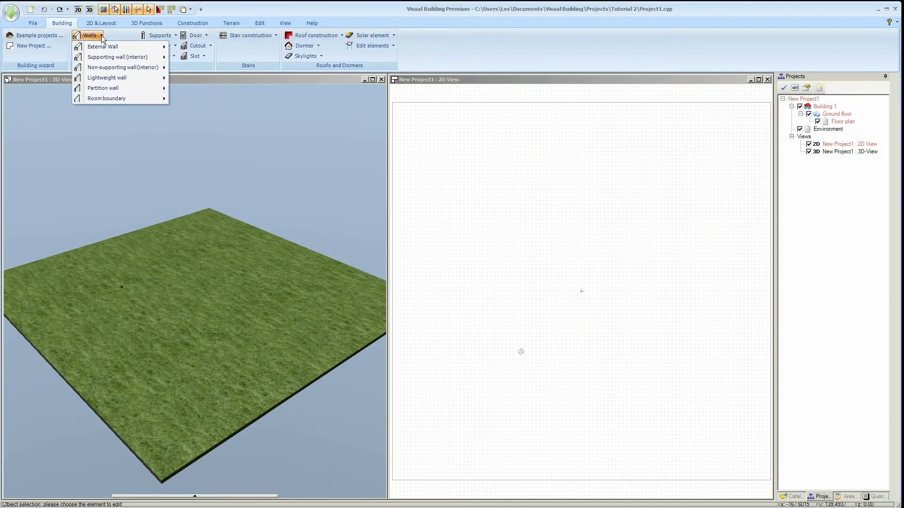
Step: Draw four external walls point to point, closing a rectangular room on the ground floor
mouse_move(113, 49)
left_click(192, 48)
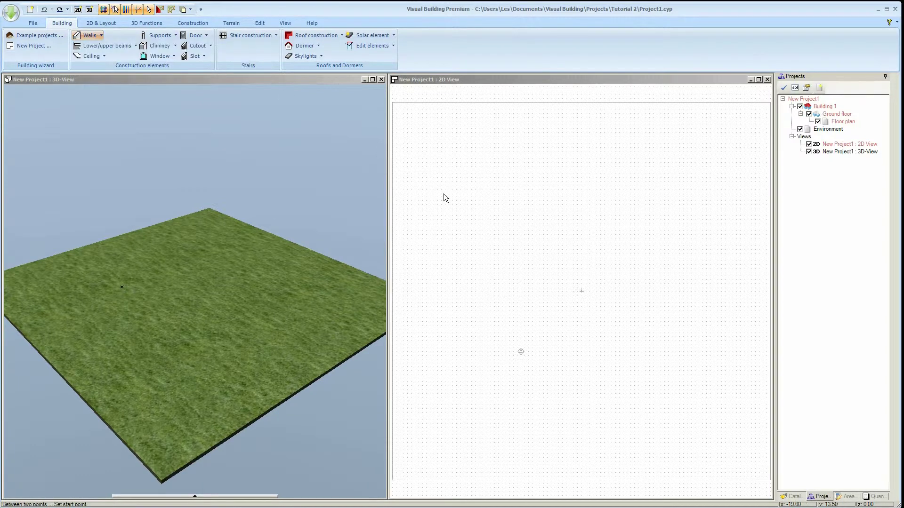
left_click(546, 267)
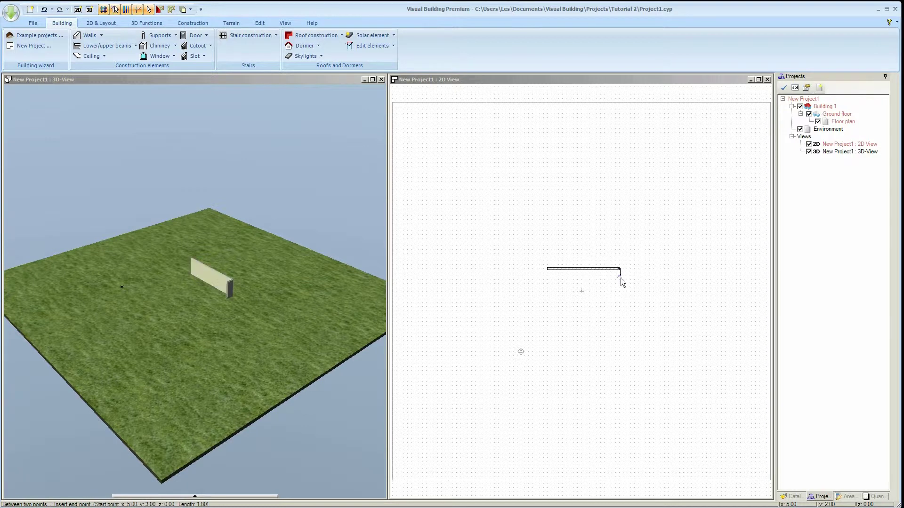
left_click(620, 324)
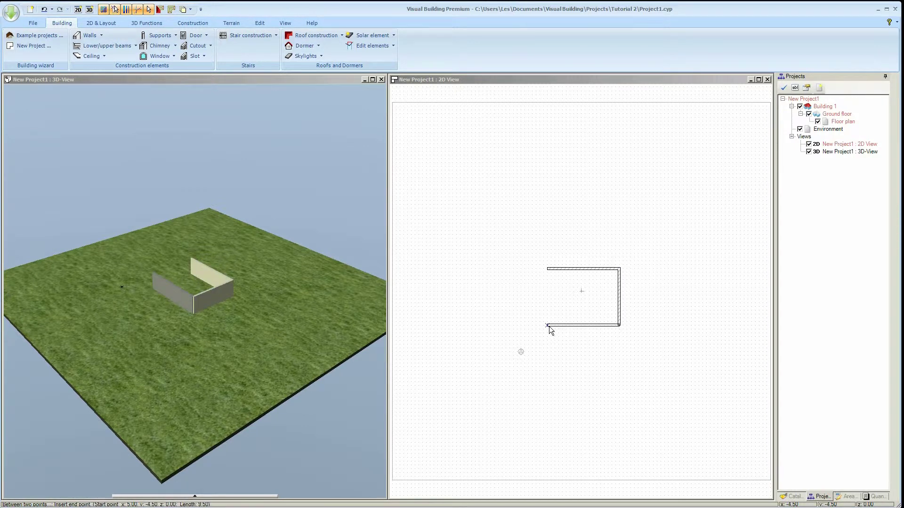
left_click(548, 325)
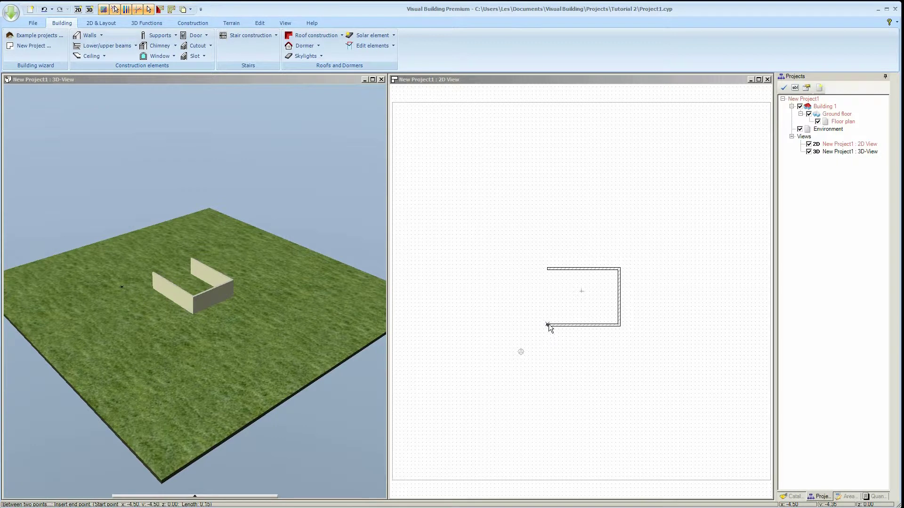
left_click(547, 270)
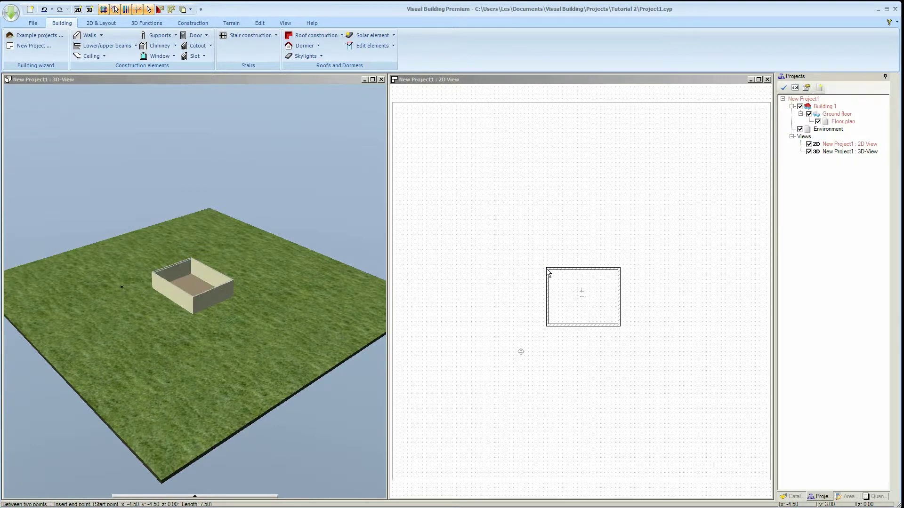
right_click(561, 284)
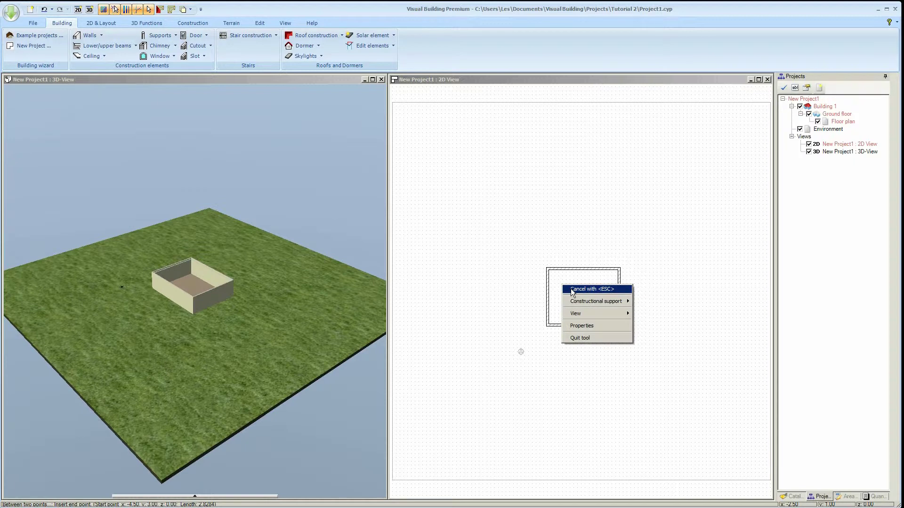
Step: End wall drawing and zoom in four times so Room 1 fills the plan view
left_click(588, 289)
left_click(288, 23)
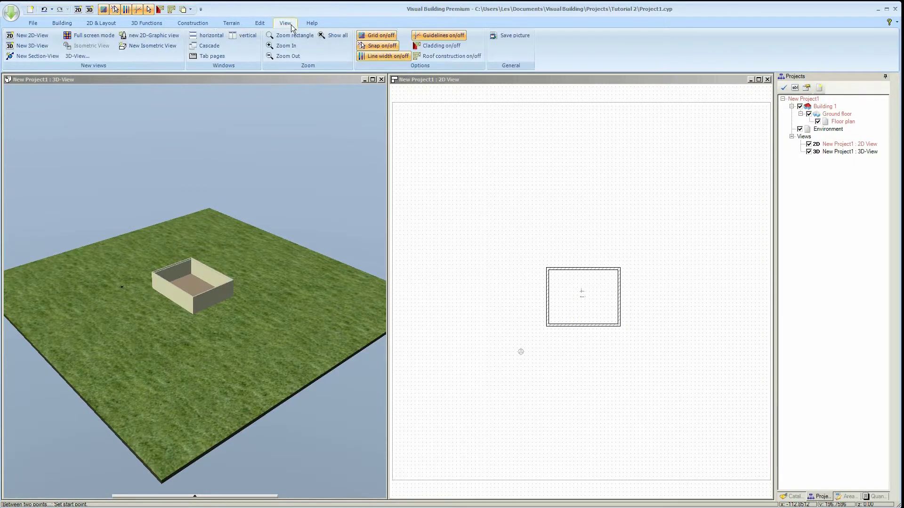
left_click(285, 47)
left_click(285, 47)
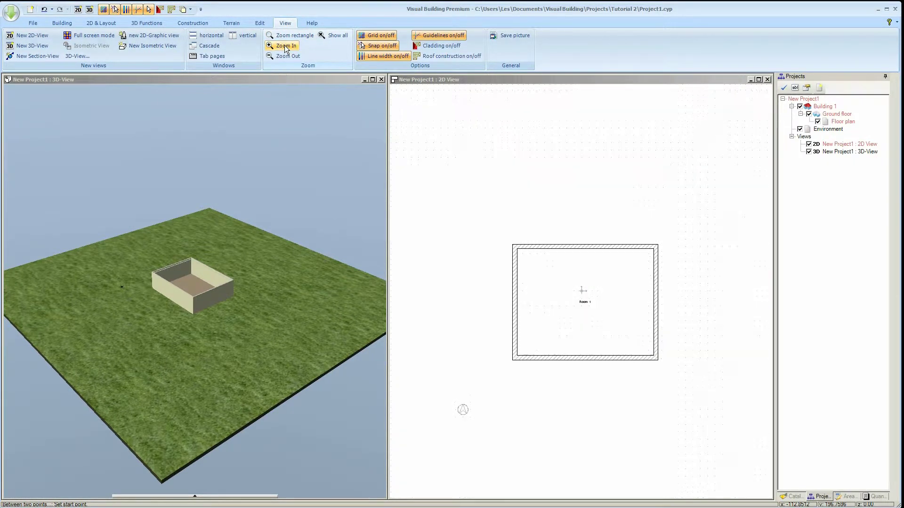
left_click(285, 47)
left_click(285, 47)
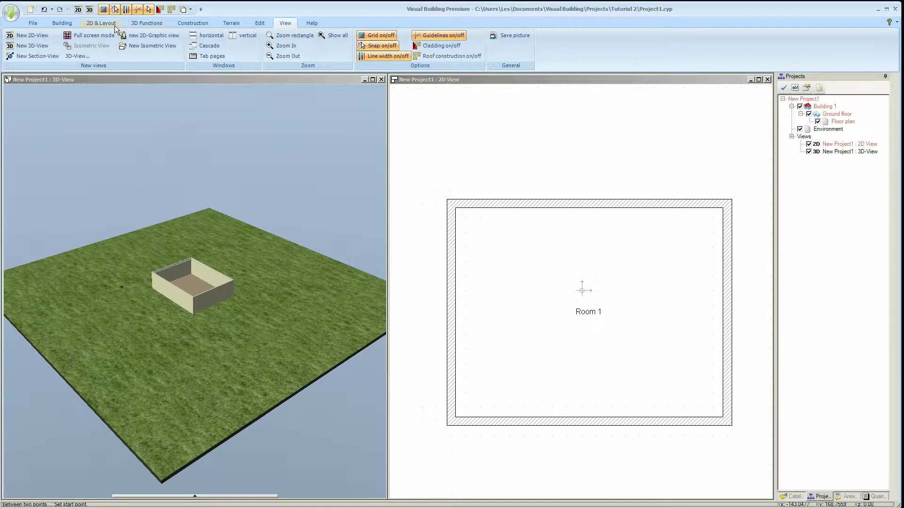
Step: Centre a 0.90 m window in the left wall using midpoint snapping
left_click(62, 24)
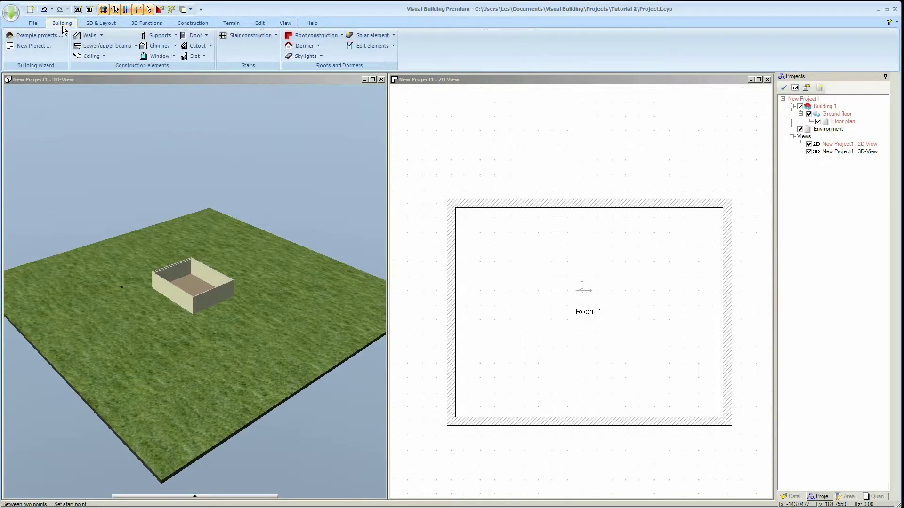
left_click(157, 57)
mouse_move(184, 67)
left_click(232, 70)
right_click(451, 310)
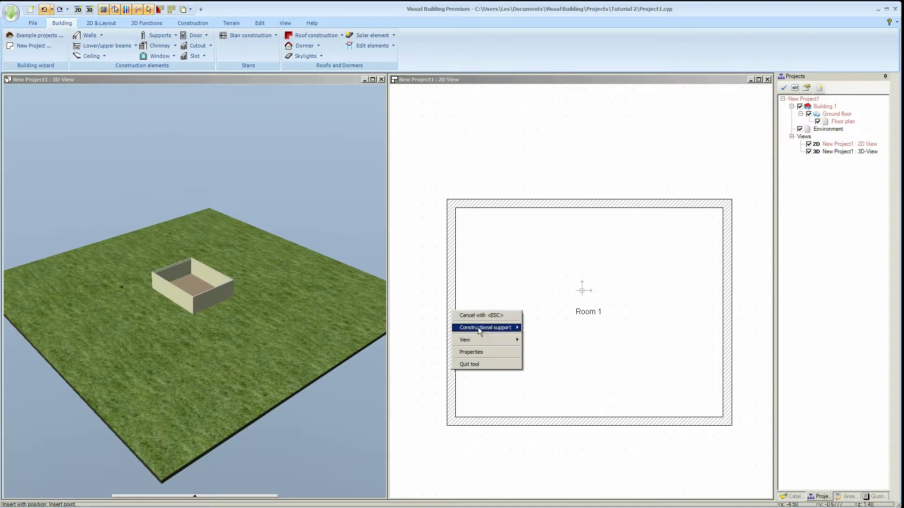
mouse_move(481, 326)
left_click(541, 328)
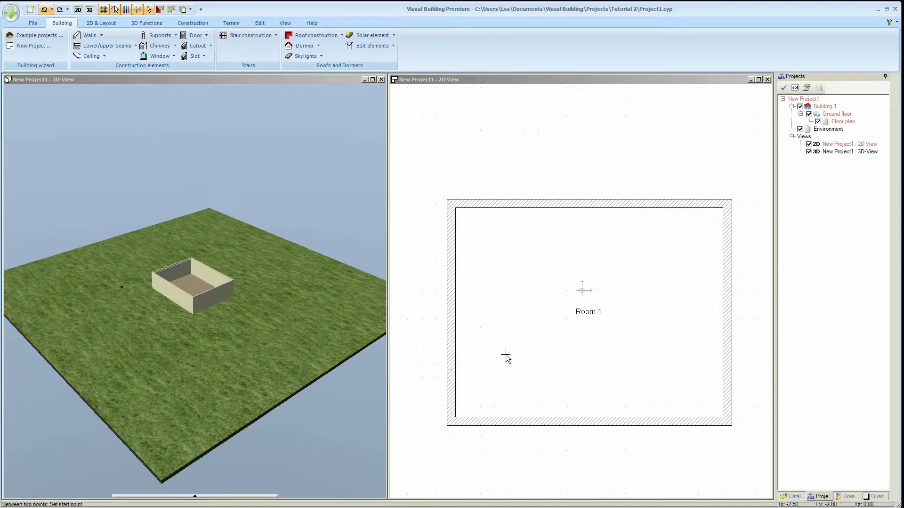
left_click(445, 425)
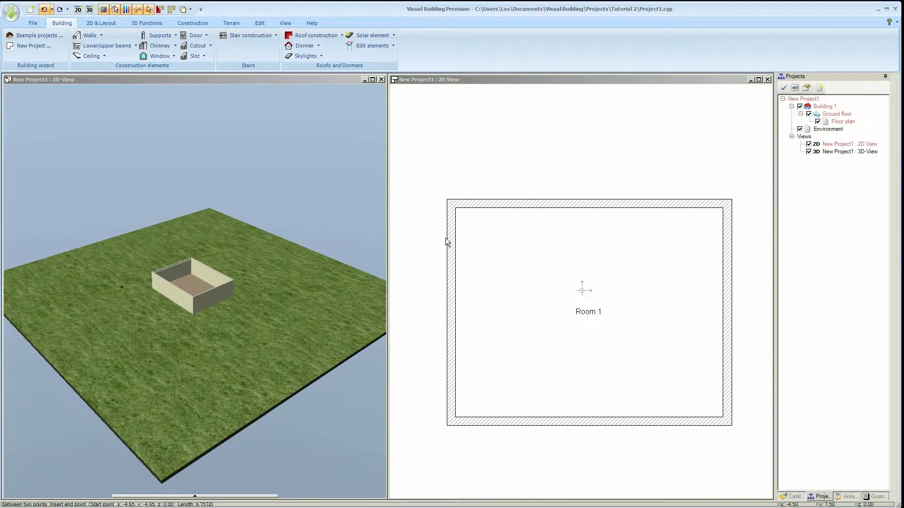
left_click(447, 202)
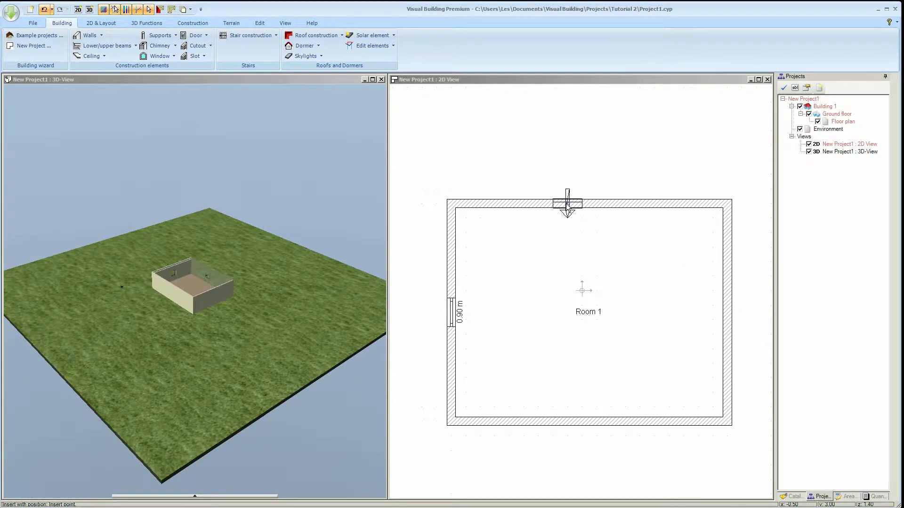
Step: Centre 0.90 m windows in the top and right walls with midpoint snapping
right_click(567, 205)
mouse_move(594, 220)
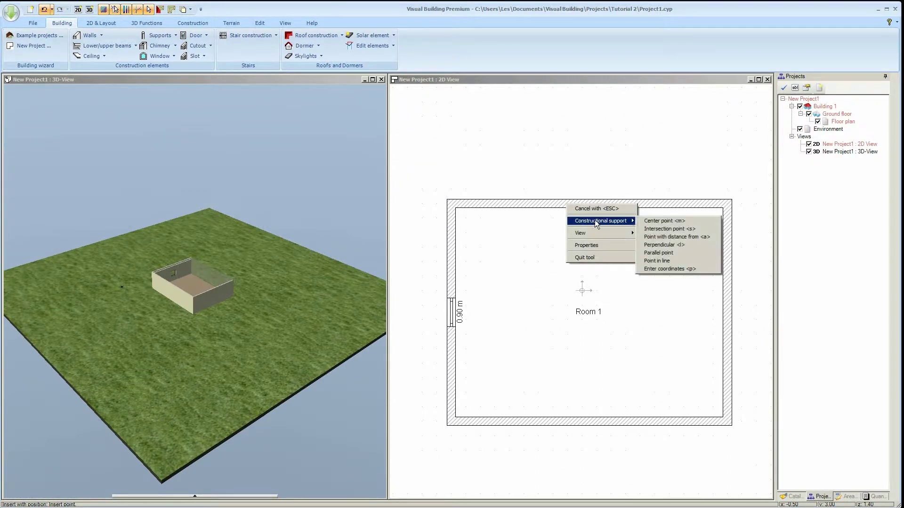
left_click(640, 221)
left_click(448, 200)
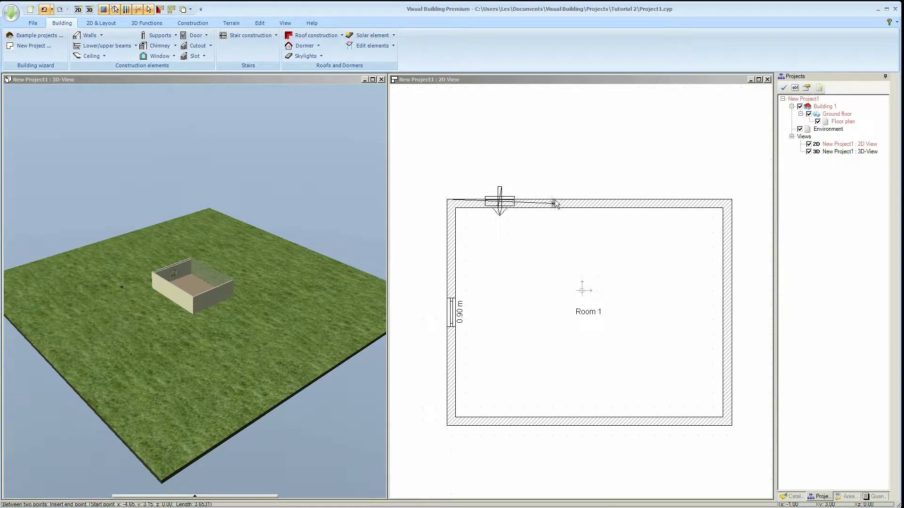
left_click(731, 200)
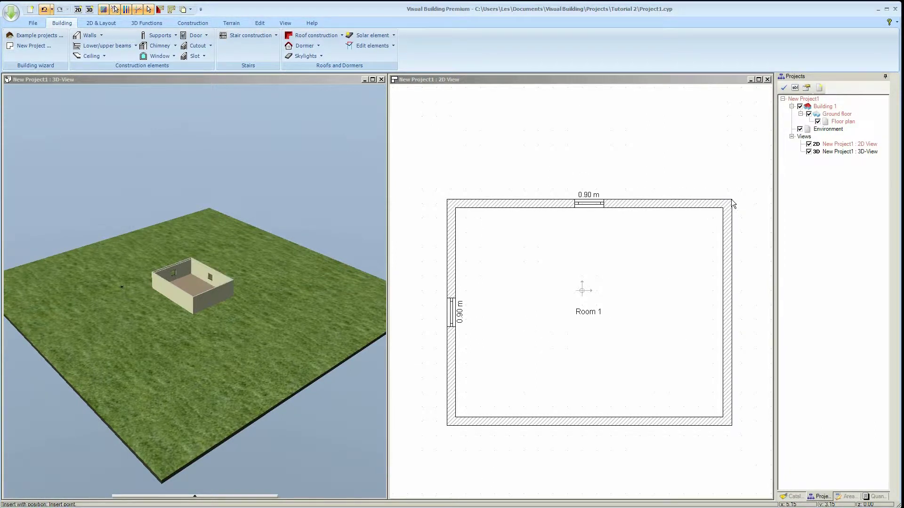
right_click(727, 325)
mouse_move(746, 340)
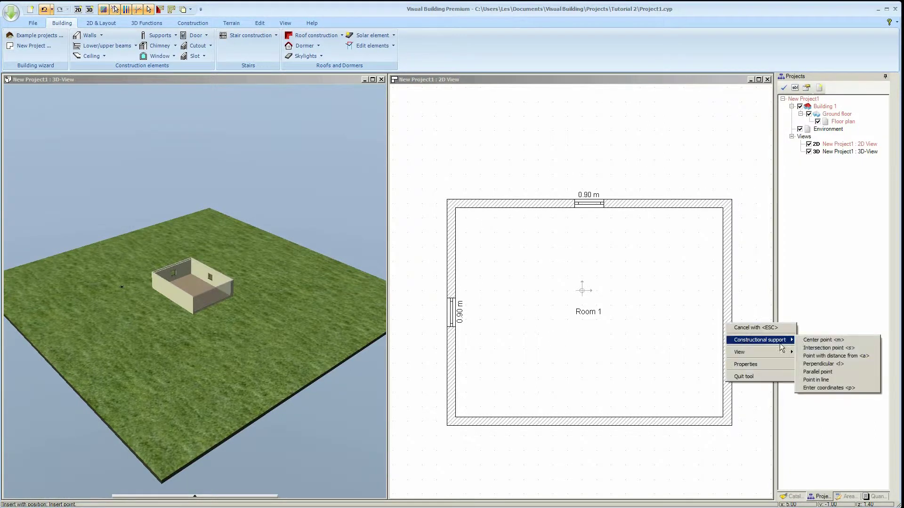
left_click(820, 343)
left_click(733, 200)
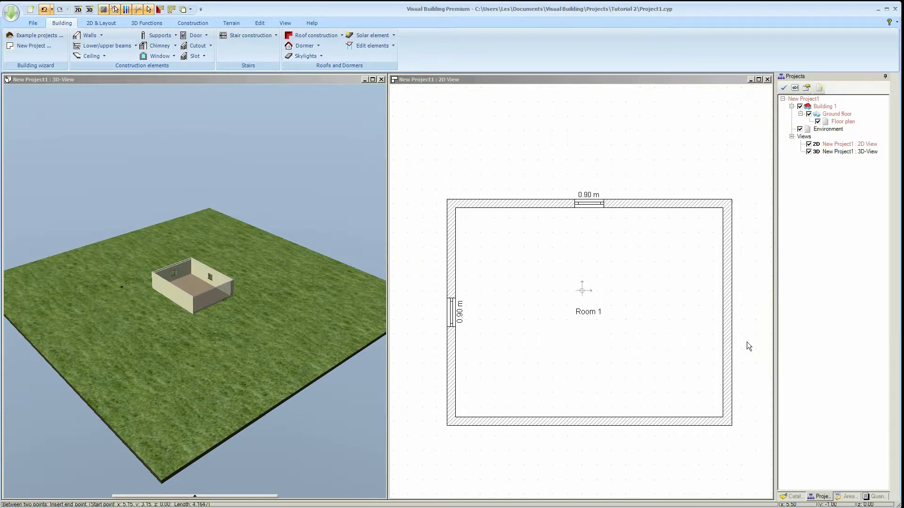
left_click(731, 425)
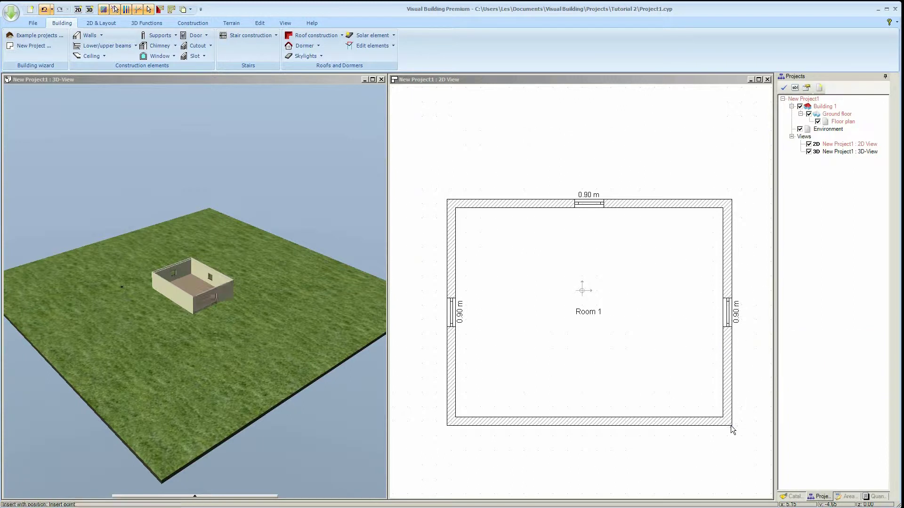
Step: Centre a 0.90 m window in the bottom wall and finish placing windows
right_click(608, 419)
mouse_move(647, 436)
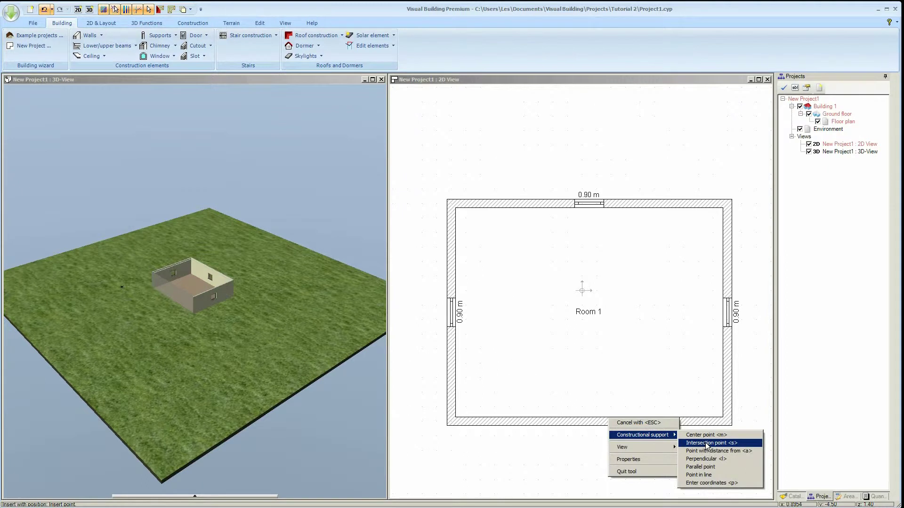
left_click(707, 443)
left_click(730, 425)
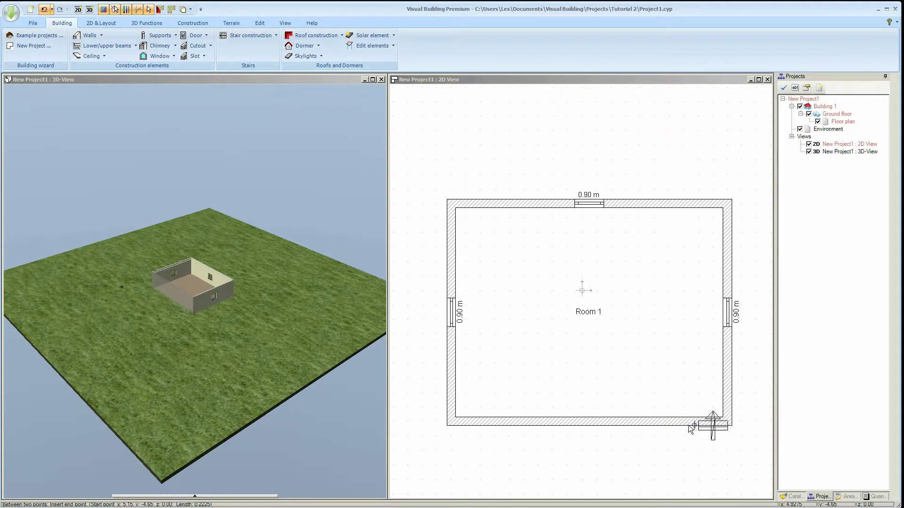
left_click(447, 425)
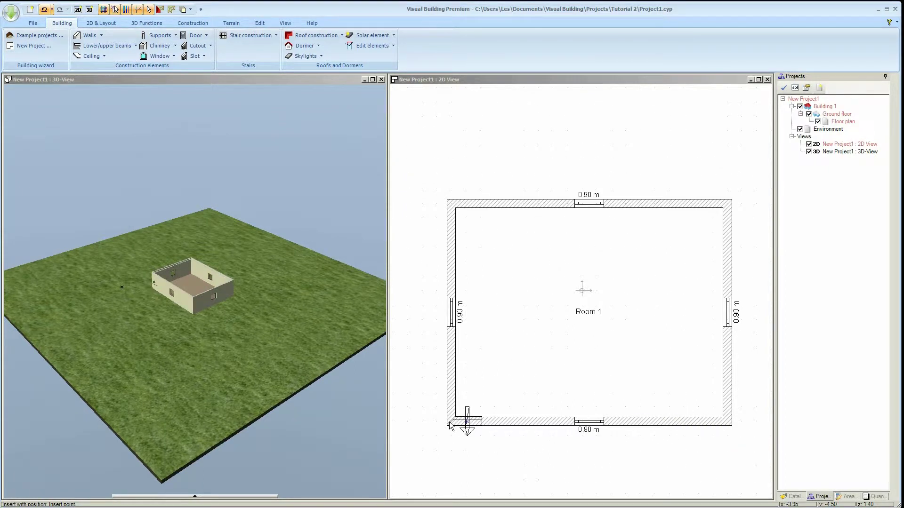
key("Escape")
Step: Reverse the opening direction of the left wall's window
left_click(452, 314)
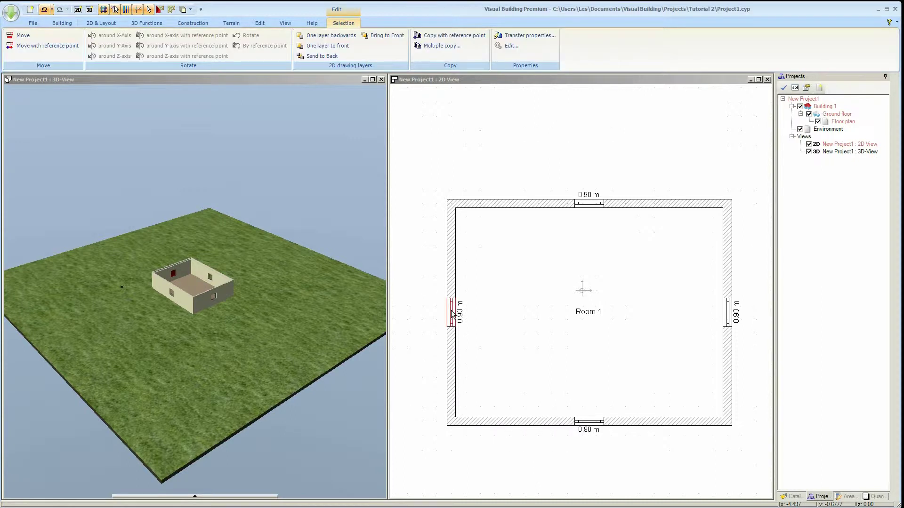
right_click(452, 314)
left_click(484, 366)
Step: Place a freely positioned door in Room 1's bottom wall, right of the lower window
left_click(70, 23)
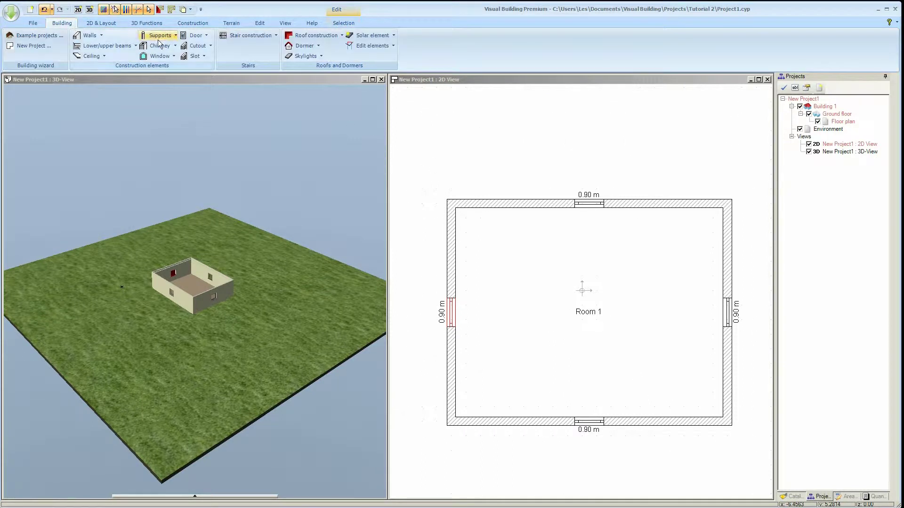
left_click(196, 35)
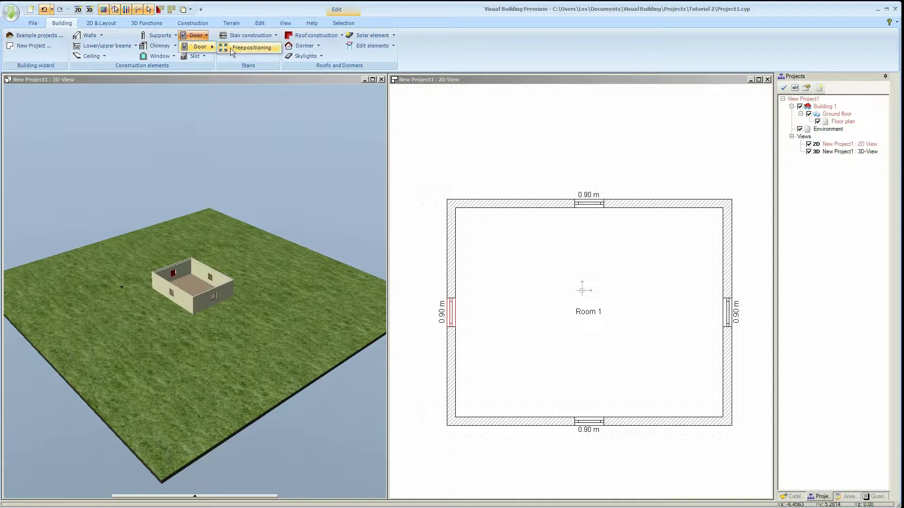
left_click(249, 51)
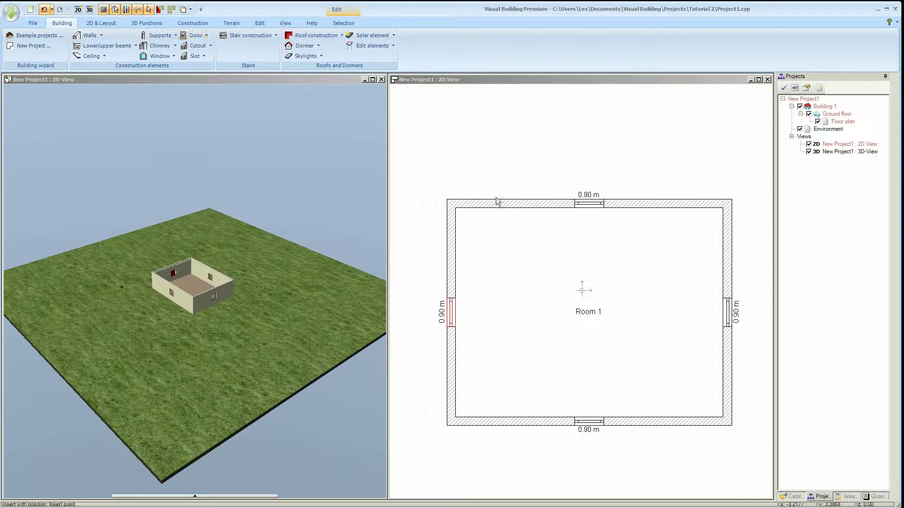
left_click(633, 420)
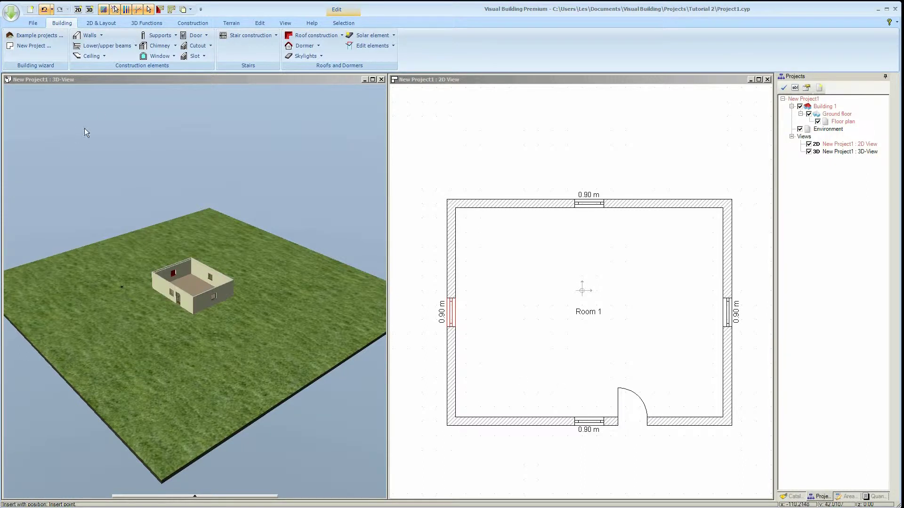
Step: Orbit and zoom the 3D view to look inside the house at the new door
left_click_drag(159, 226, 205, 193)
scroll(211, 276, "up", 5)
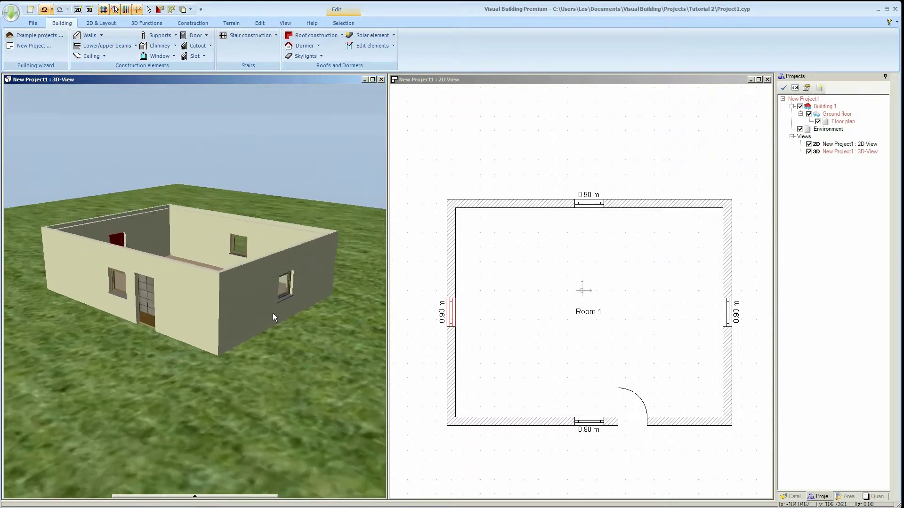
scroll(271, 314, "up", 2)
left_click_drag(266, 312, 272, 331)
scroll(274, 323, "up", 3)
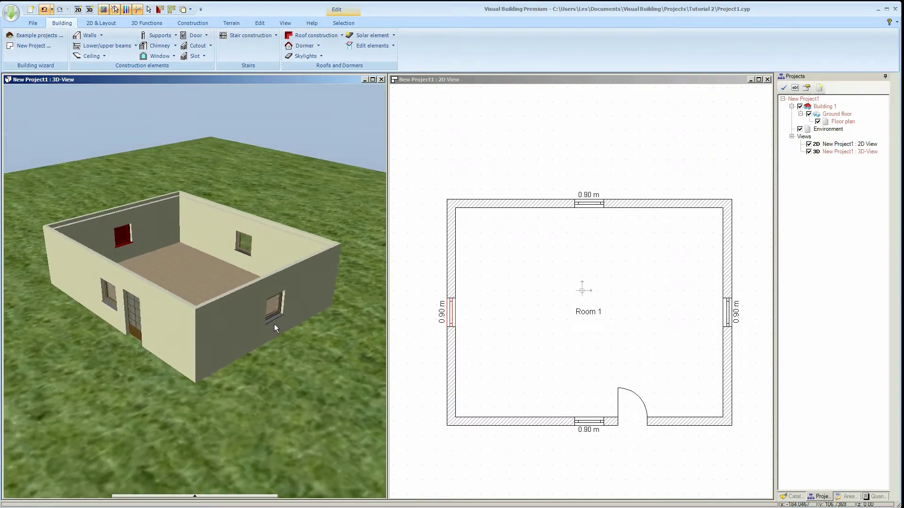
scroll(303, 317, "up", 1)
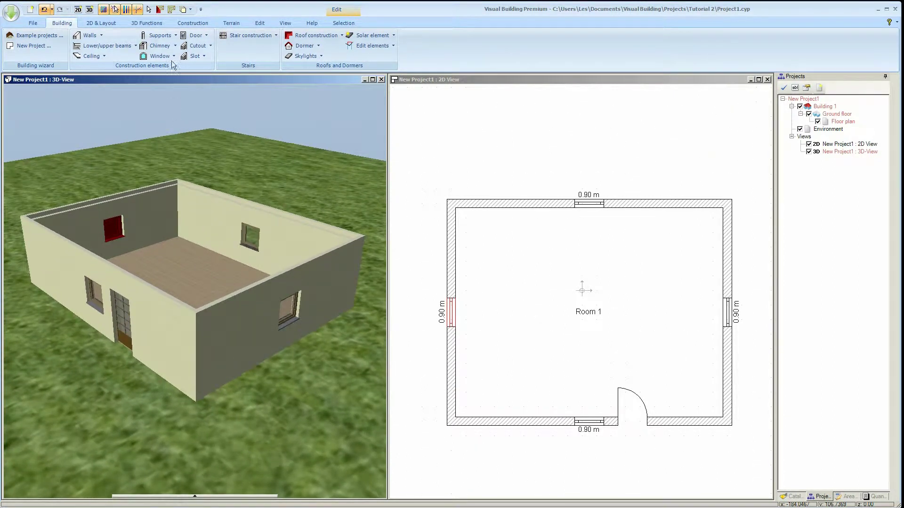
Step: Draw a non-supporting interior wall from the top wall down and across to the right wall
left_click(90, 35)
mouse_move(105, 47)
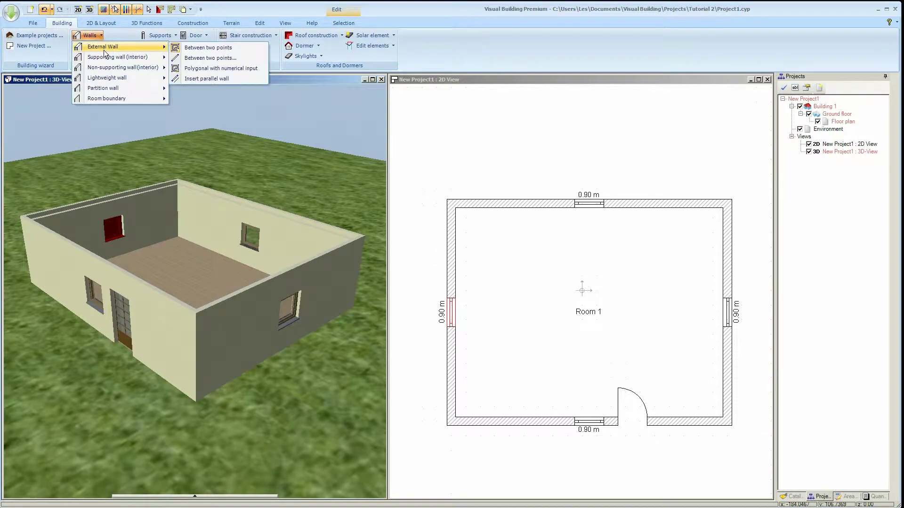
mouse_move(107, 68)
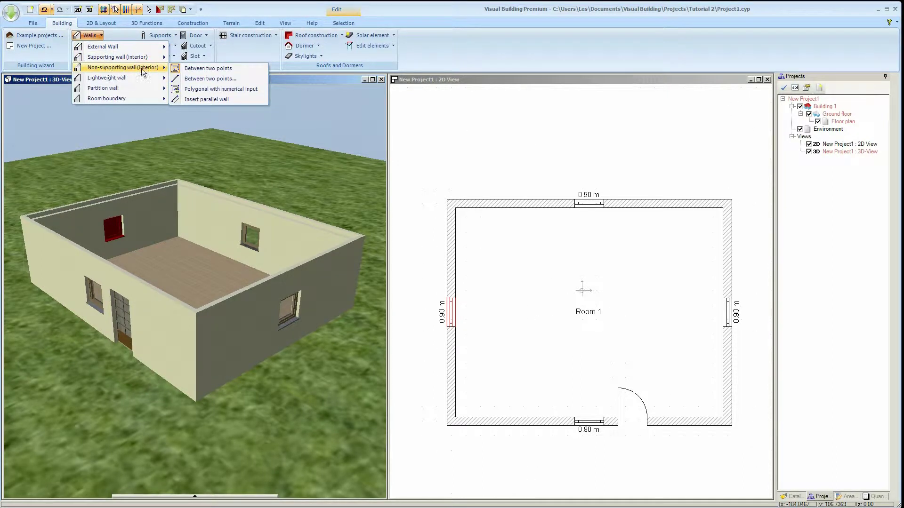
left_click(195, 69)
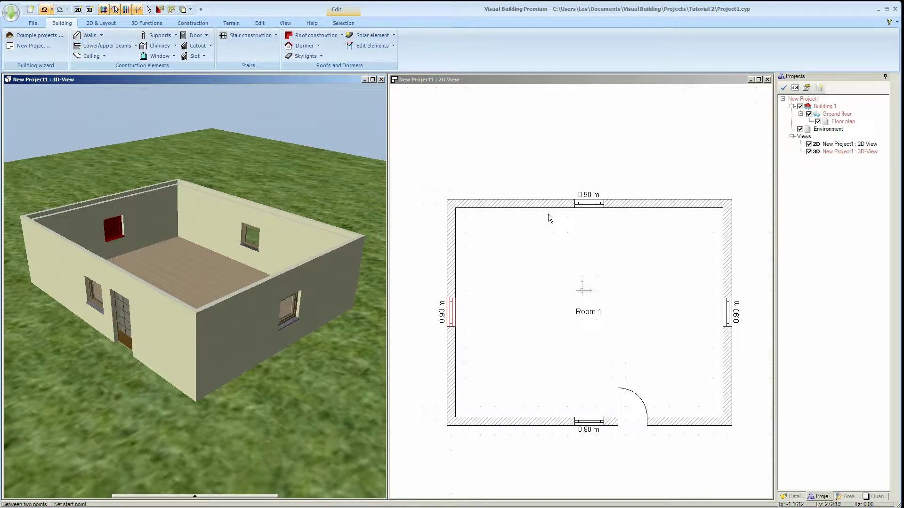
left_click(538, 203)
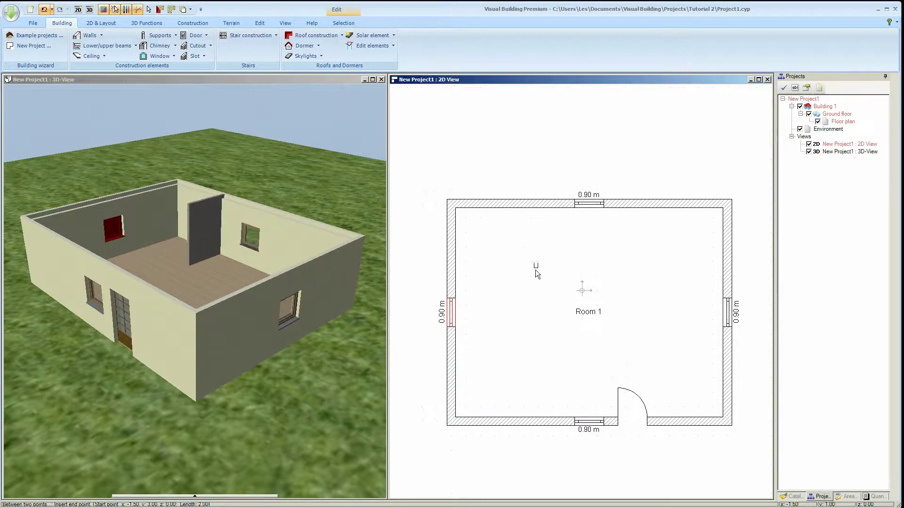
left_click(539, 333)
left_click(723, 334)
left_click(833, 114)
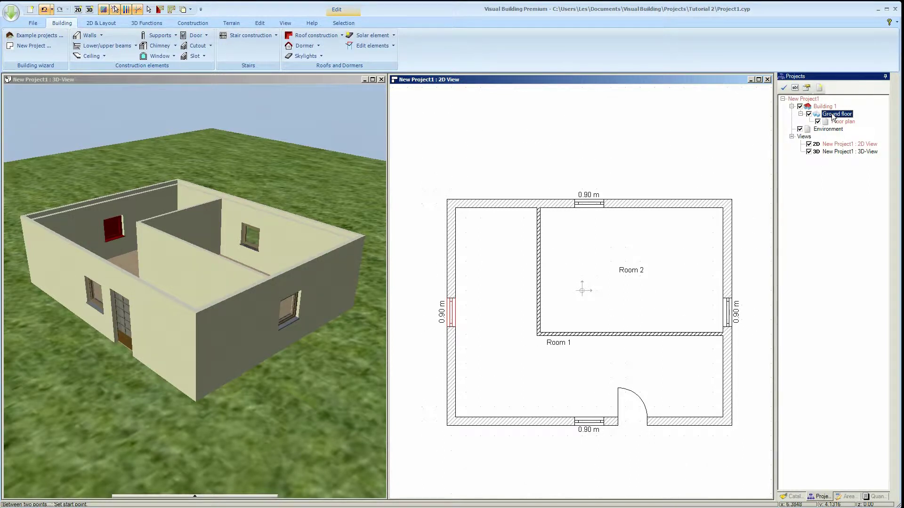
right_click(833, 115)
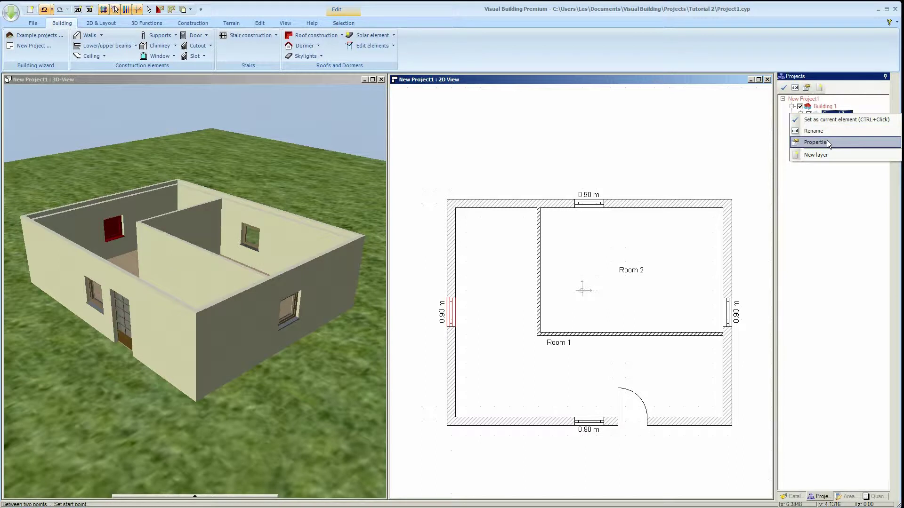
left_click(826, 141)
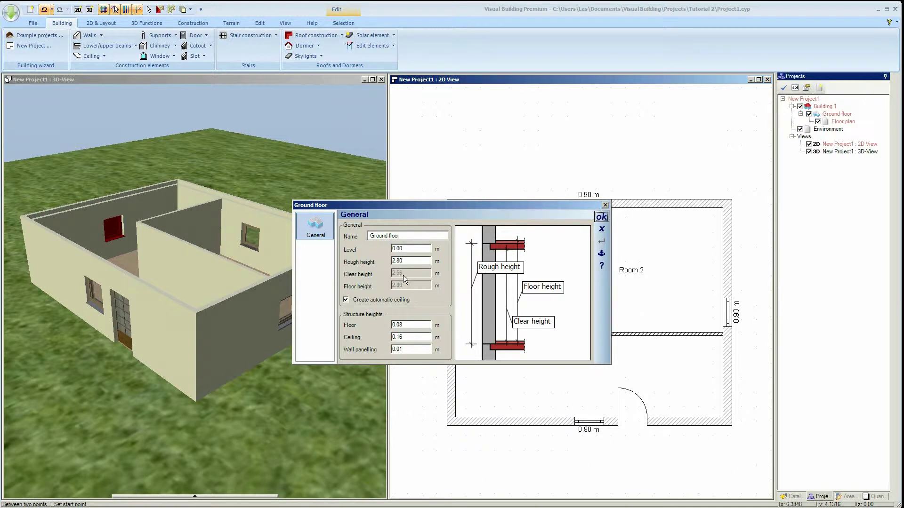
left_click(600, 217)
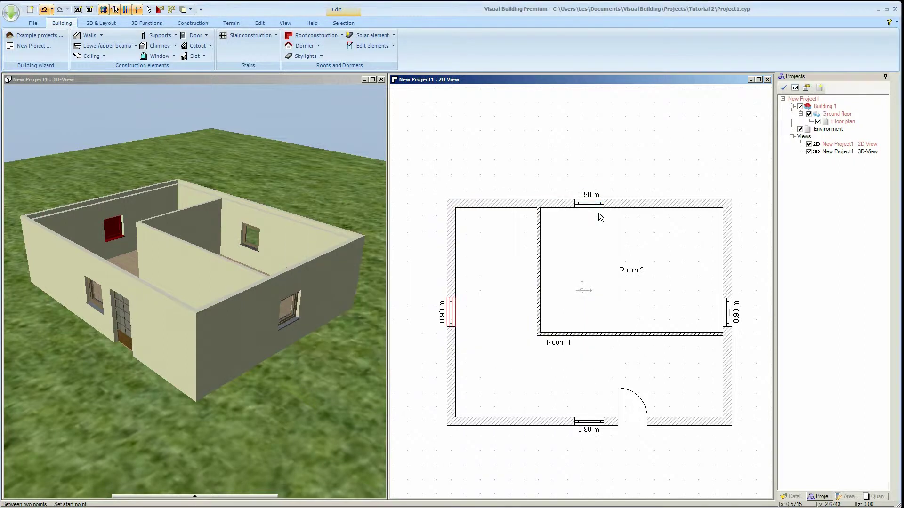
left_click(830, 108)
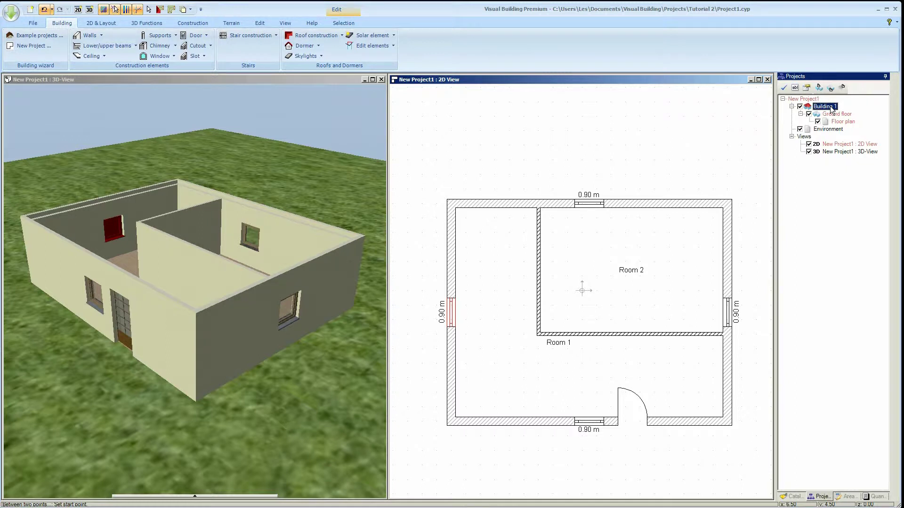
Step: Add a new floor above Building 1 from the Projects tree
right_click(831, 108)
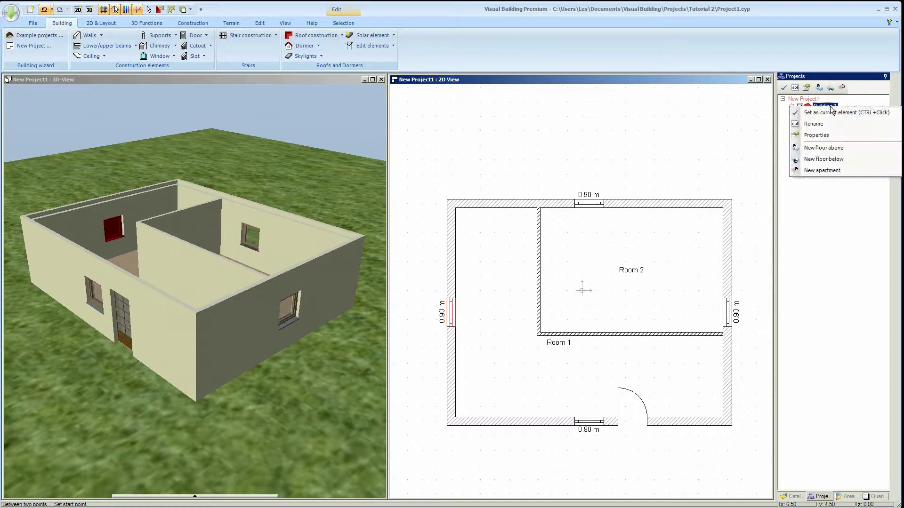
left_click(824, 148)
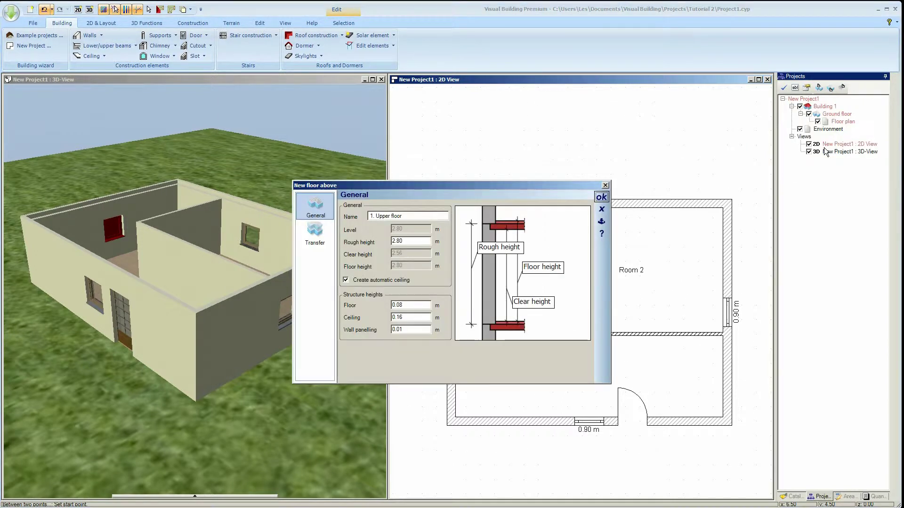
Step: Set the new floor to copy selected Ground floor elements, with Doors unchecked
left_click(317, 236)
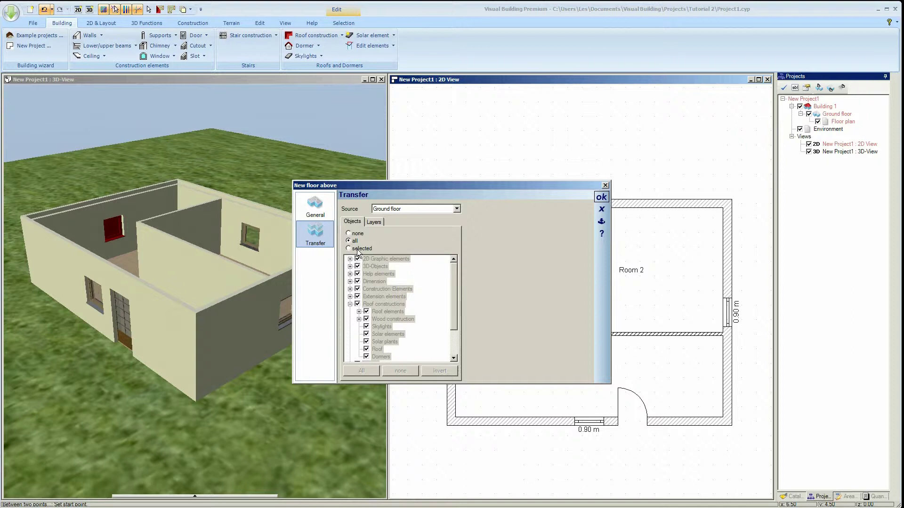
left_click(349, 249)
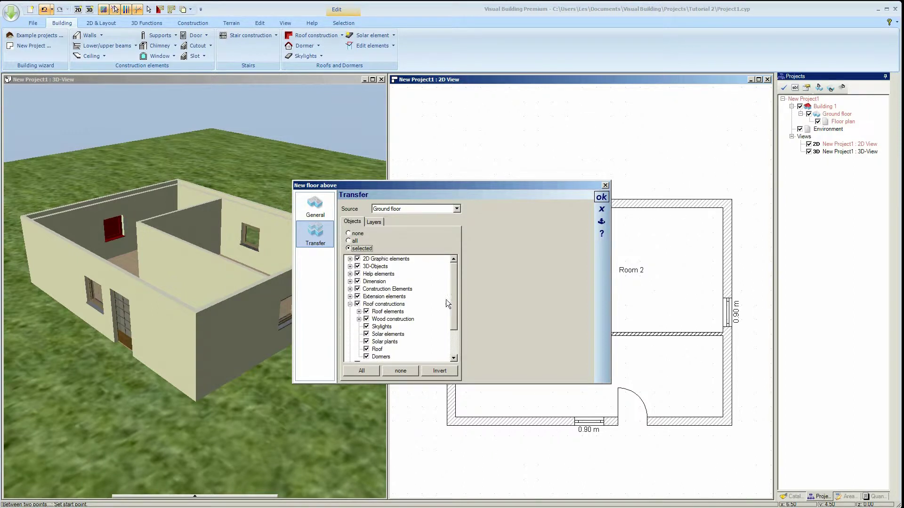
left_click_drag(454, 305, 451, 332)
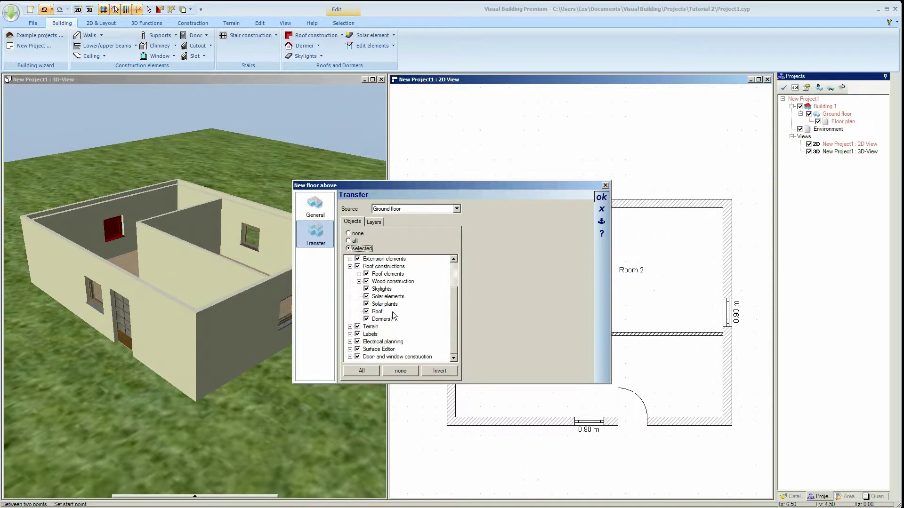
left_click(350, 259)
left_click(367, 282)
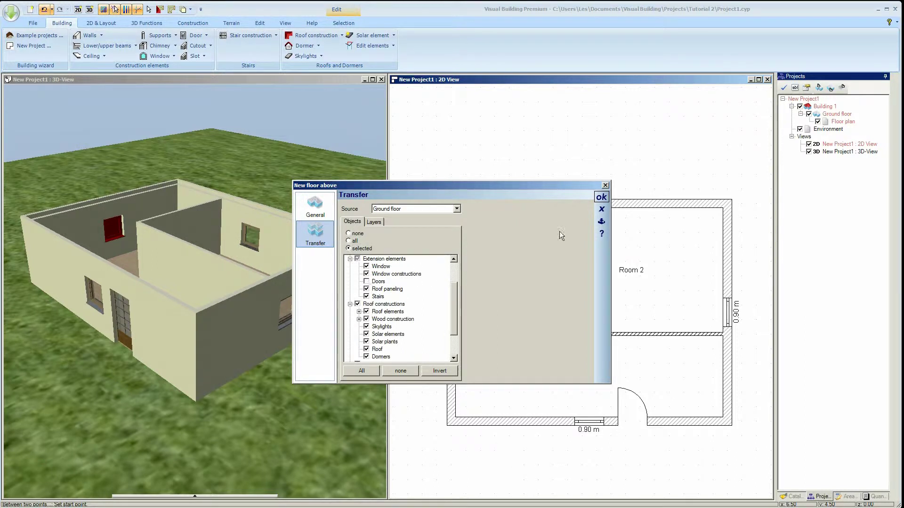
left_click(602, 198)
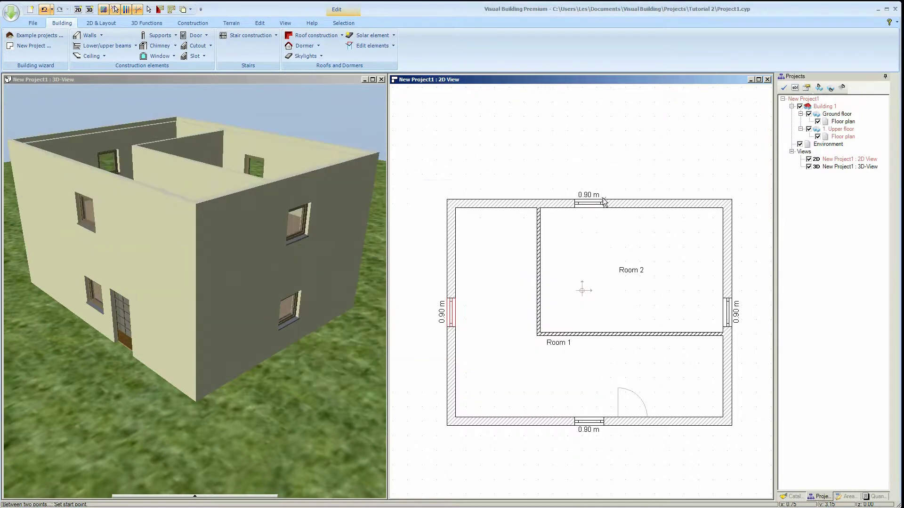
left_click(129, 213)
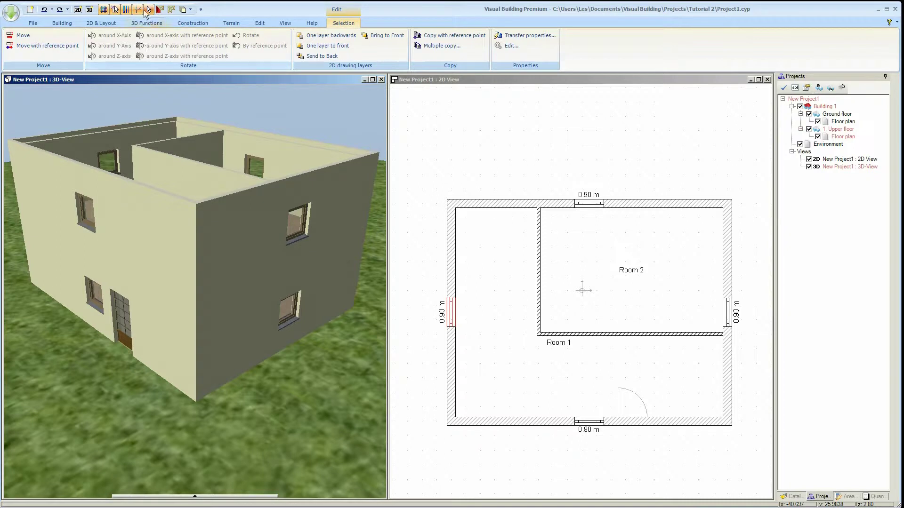
left_click_drag(57, 288, 47, 334)
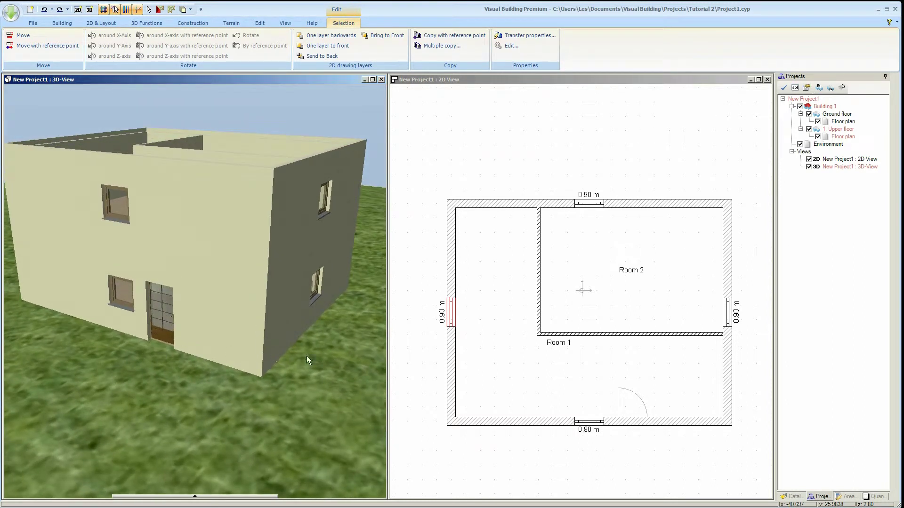
left_click_drag(307, 356, 302, 357)
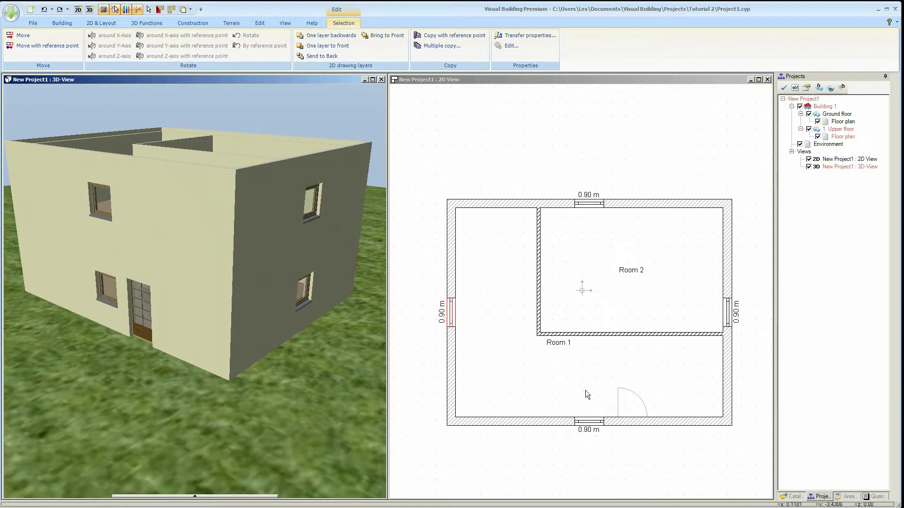
left_click(589, 420)
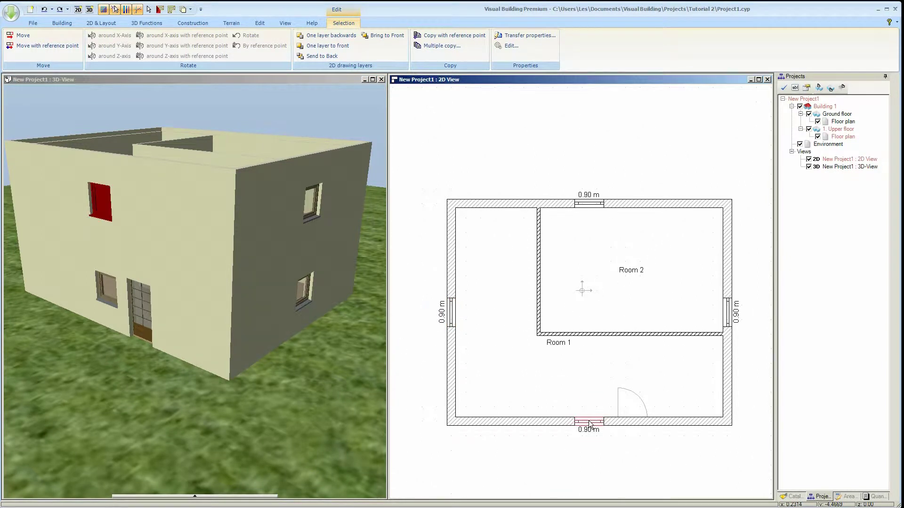
key("Escape")
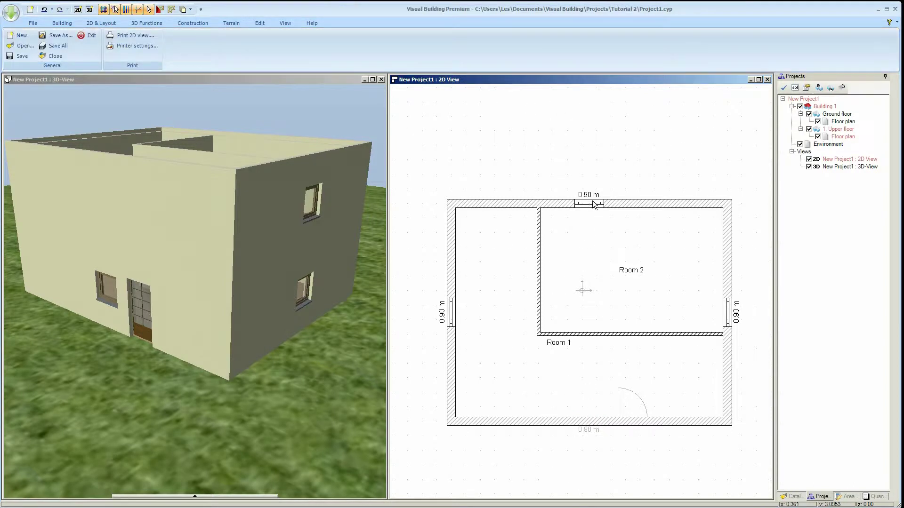
left_click(594, 205)
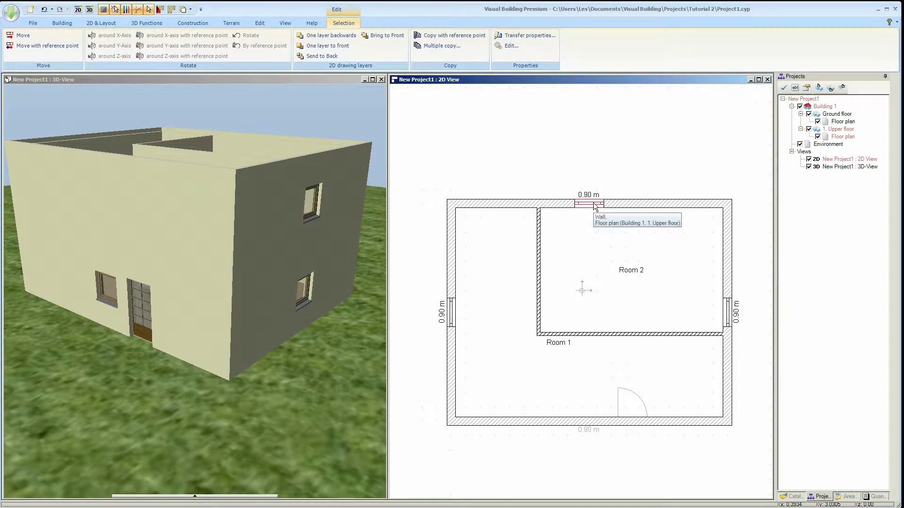
key("Escape")
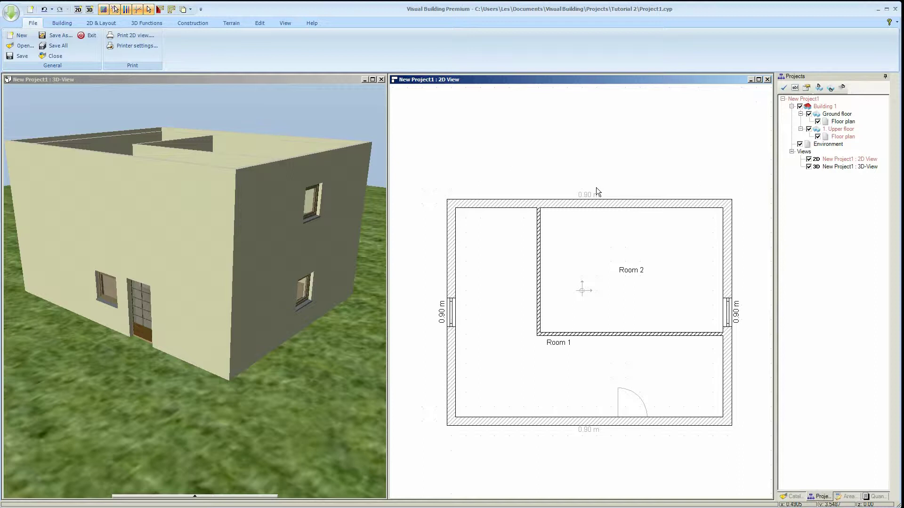
Step: Insert a roof on a selected contour, picking the upper floor's outline
left_click(61, 23)
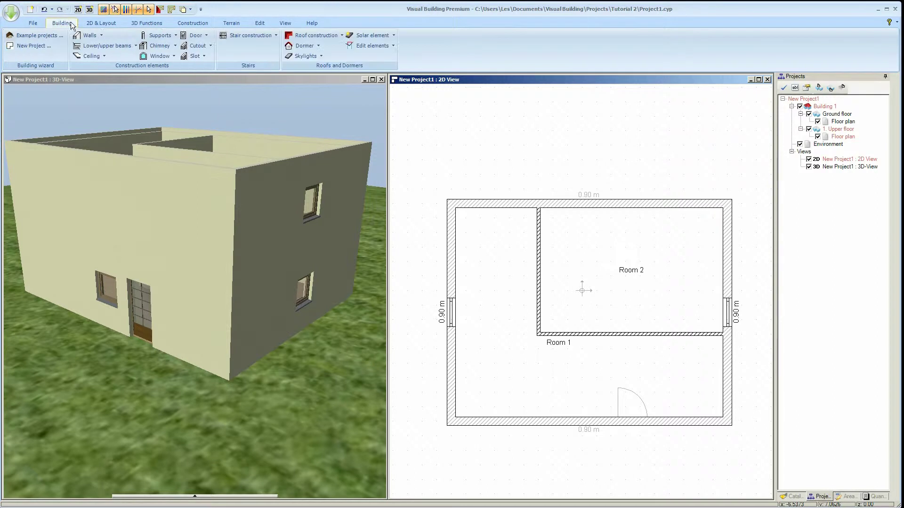
left_click(294, 36)
mouse_move(303, 47)
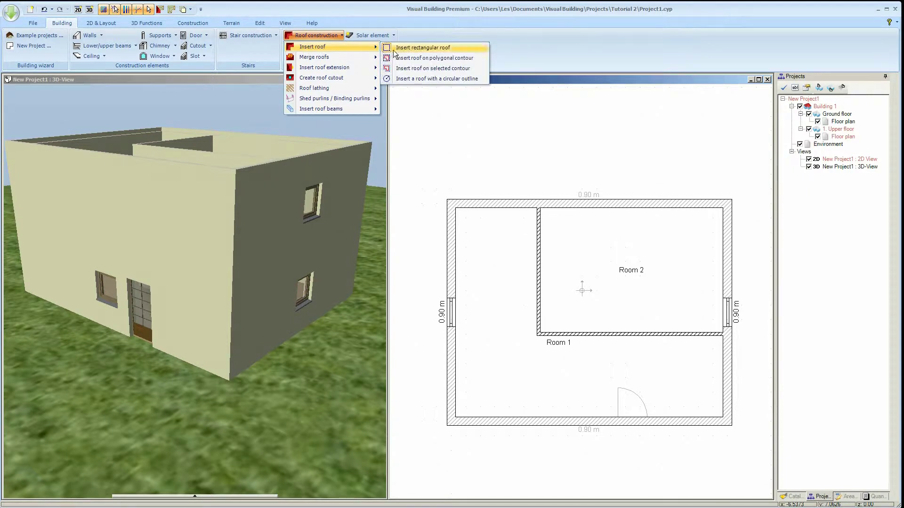
left_click(419, 71)
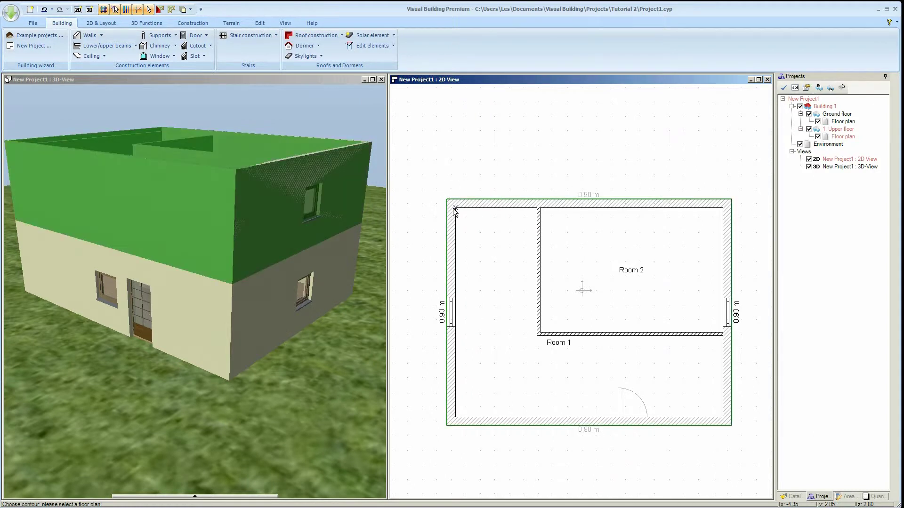
left_click(453, 208)
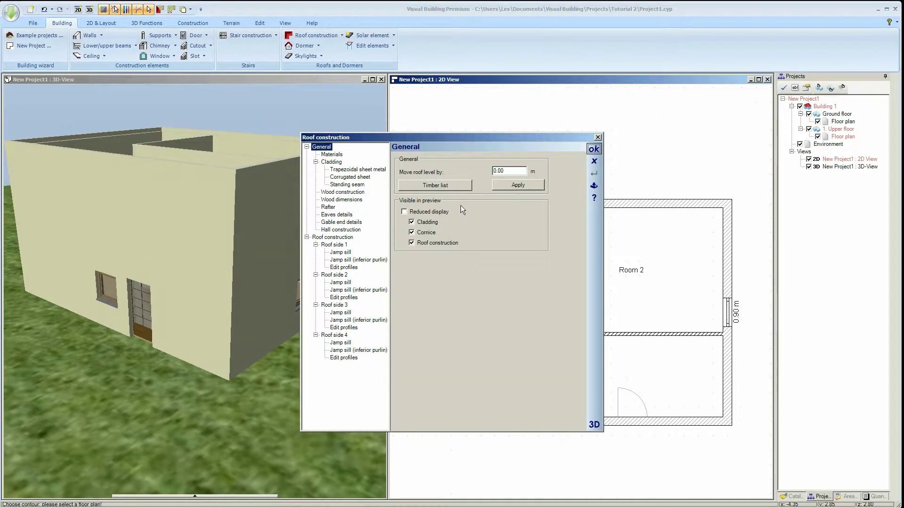
Step: Open the 3D roof preview and set roof side 4's profile to Gable
left_click(594, 425)
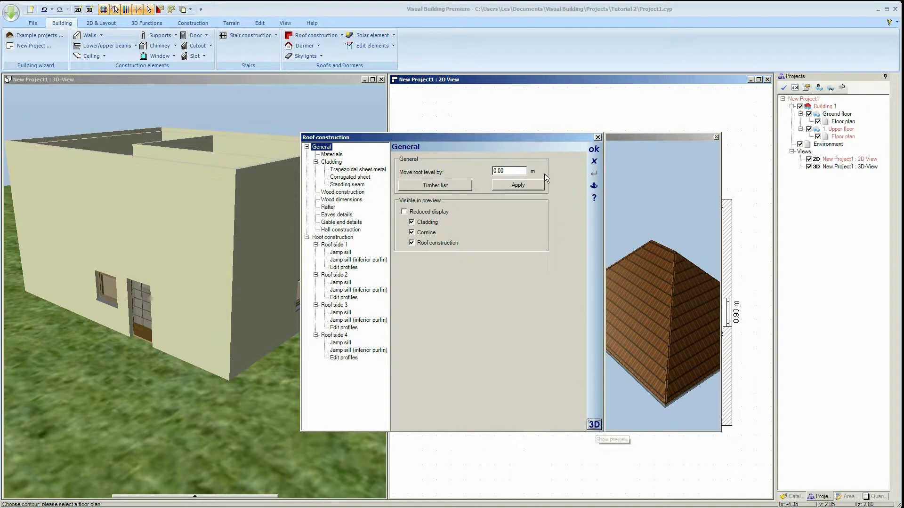
left_click_drag(537, 137, 307, 115)
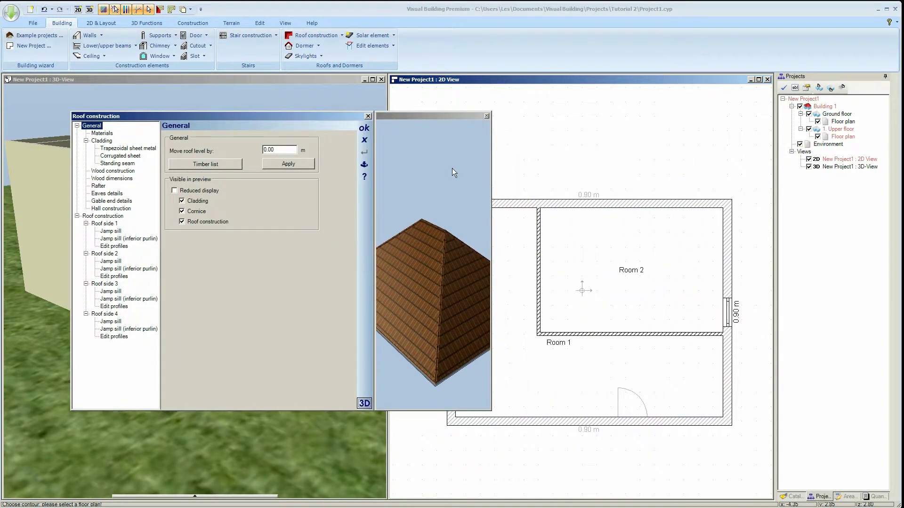
left_click(487, 183)
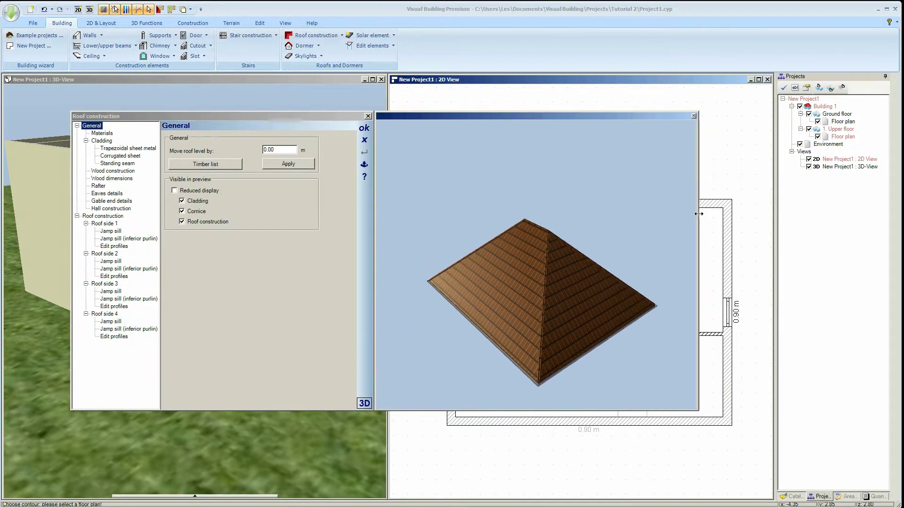
mouse_move(595, 280)
left_mouse_down()
mouse_move(558, 287)
mouse_move(587, 283)
left_mouse_up()
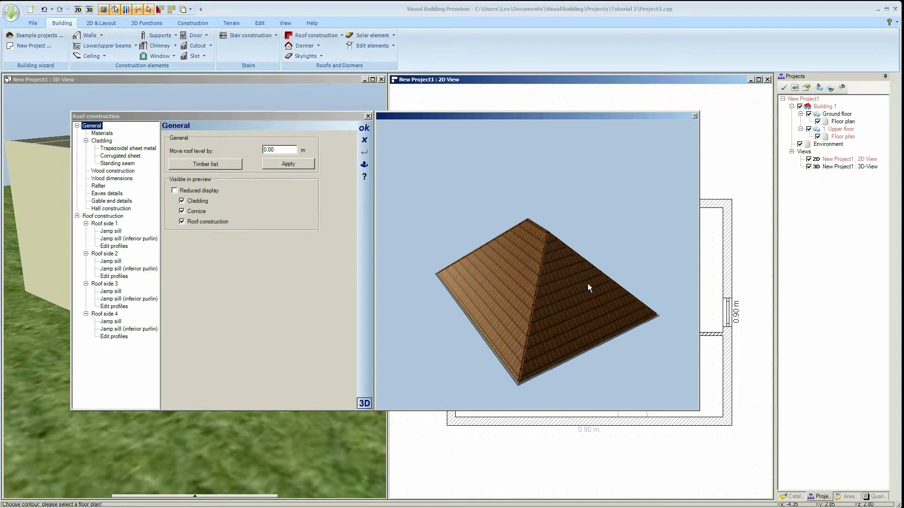
left_click(583, 284)
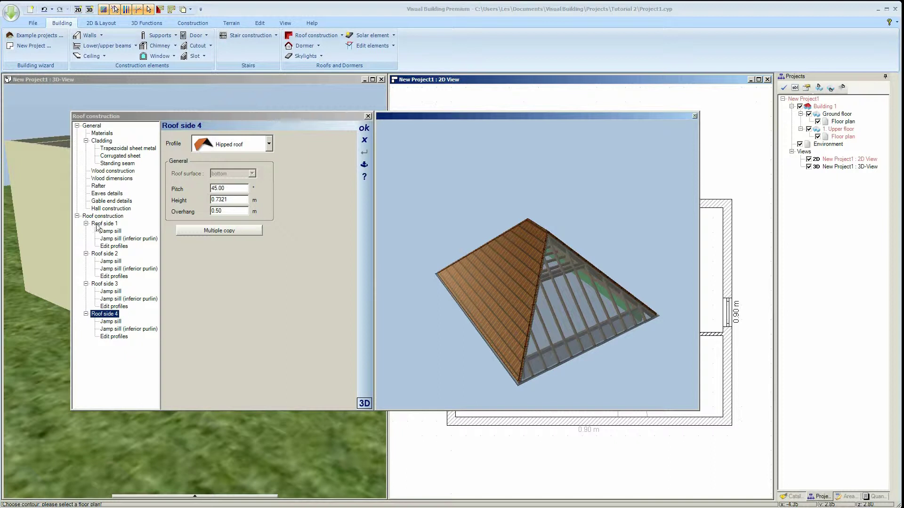
left_click(270, 145)
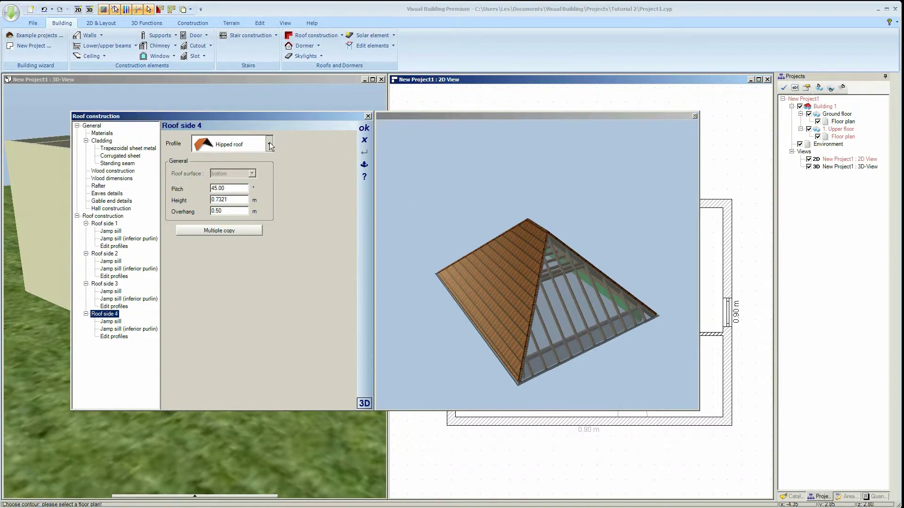
left_click(269, 144)
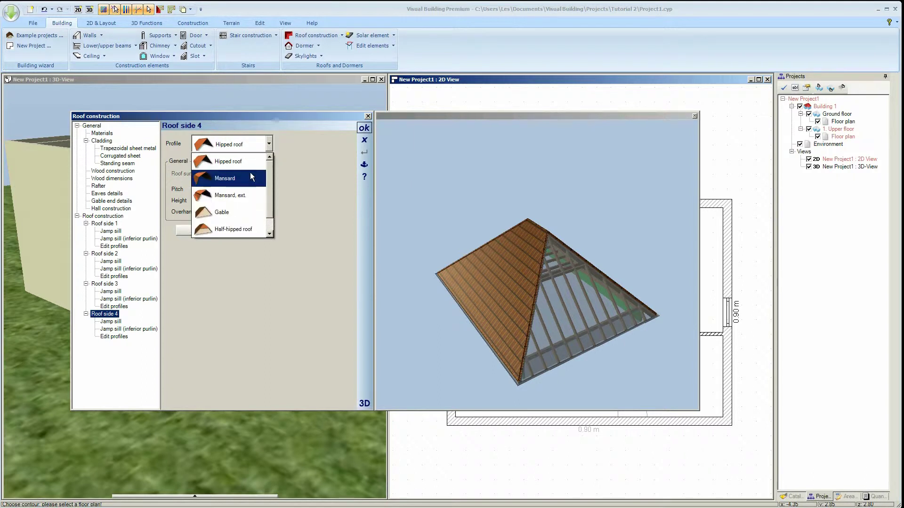
left_click(230, 212)
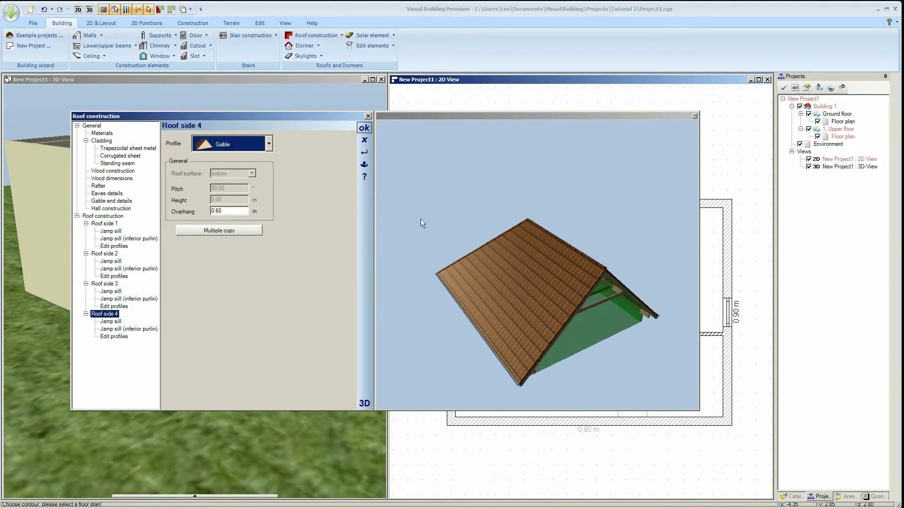
Step: Set roof side 2's profile to Gable and confirm to build the roof
left_click_drag(420, 219, 518, 270)
left_click(518, 270)
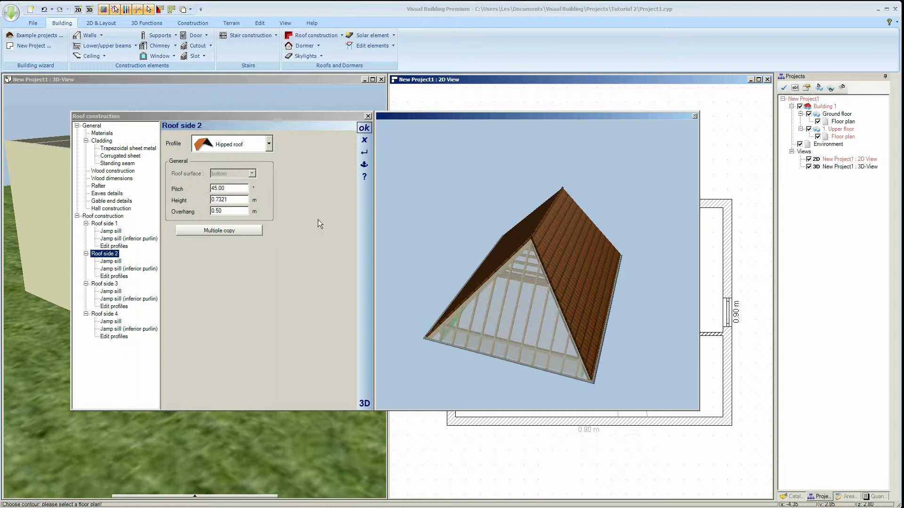
left_click(269, 146)
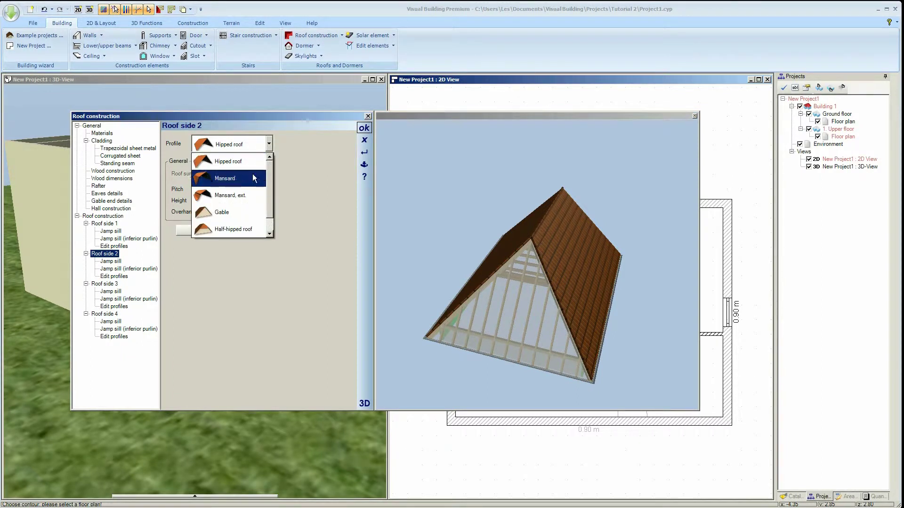
left_click(235, 211)
left_click_drag(400, 230, 414, 207)
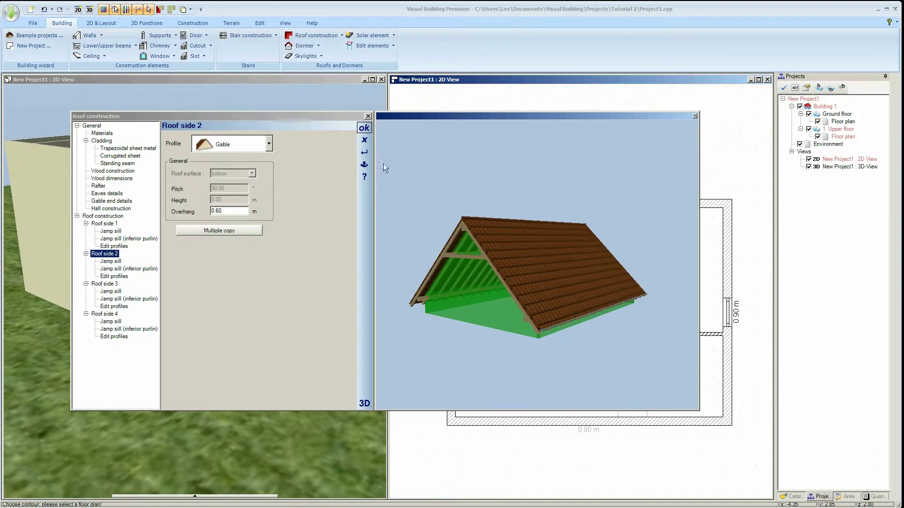
left_click(363, 128)
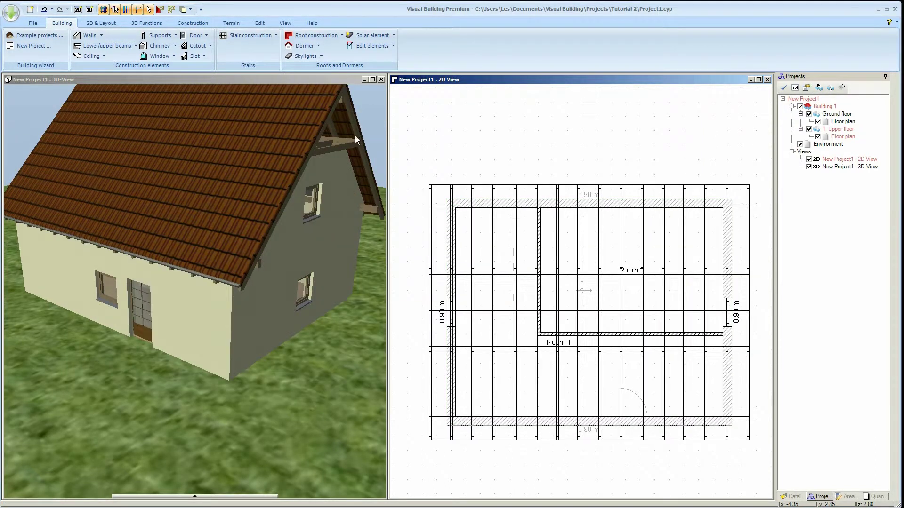
mouse_move(369, 291)
left_mouse_down()
mouse_move(341, 287)
mouse_move(352, 290)
left_mouse_up()
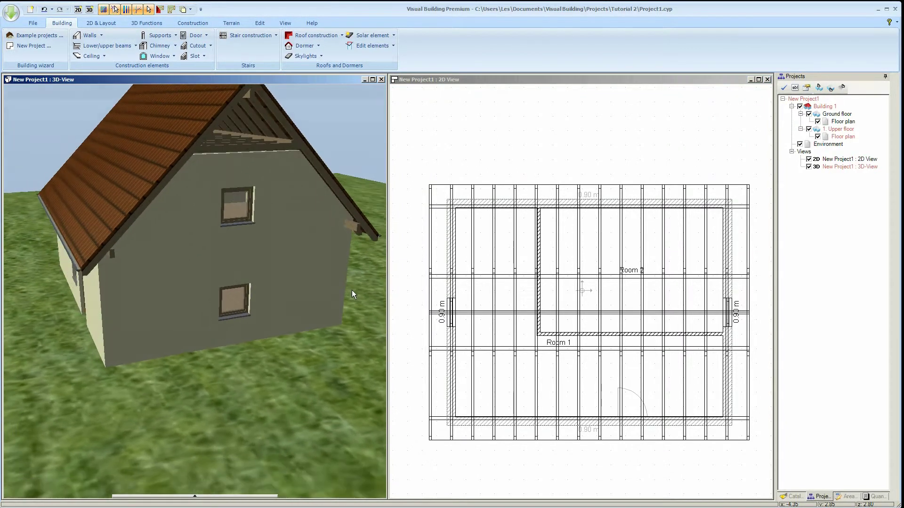
scroll(352, 289, "down", 5)
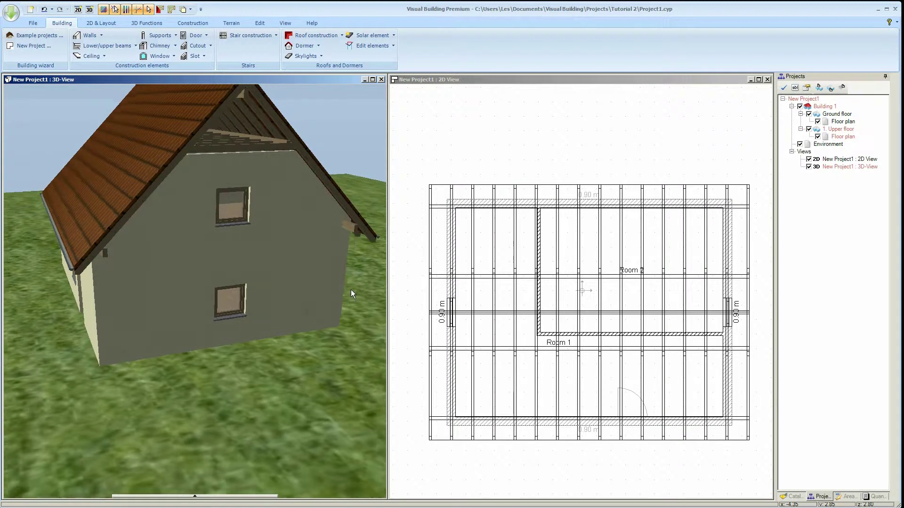
left_click_drag(349, 289, 320, 196)
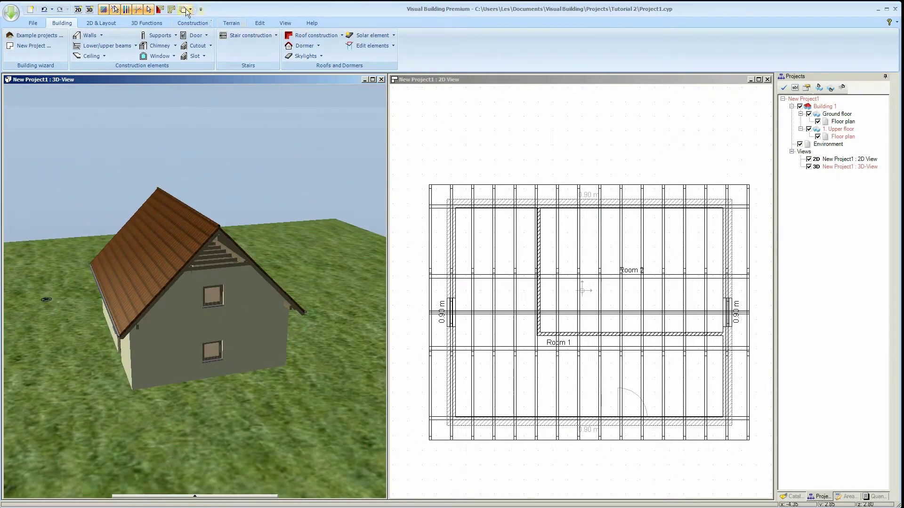
left_click(160, 9)
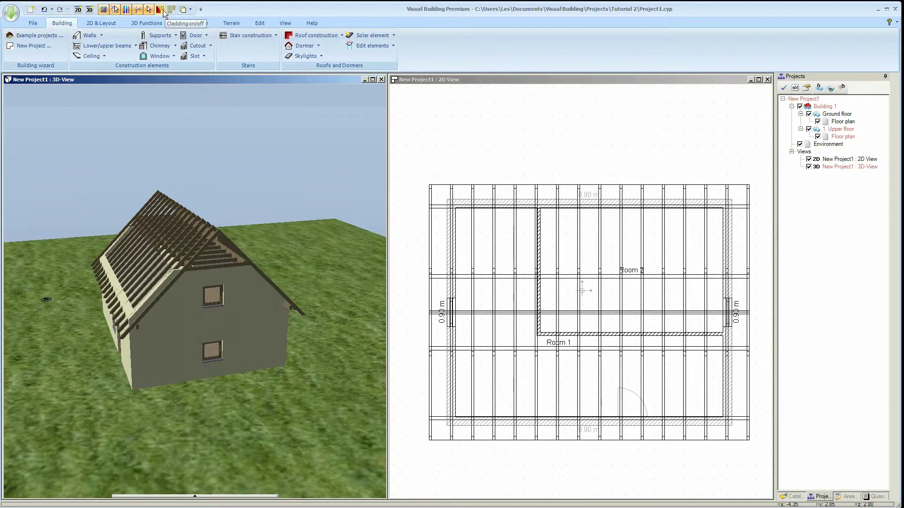
left_click_drag(158, 90, 142, 148)
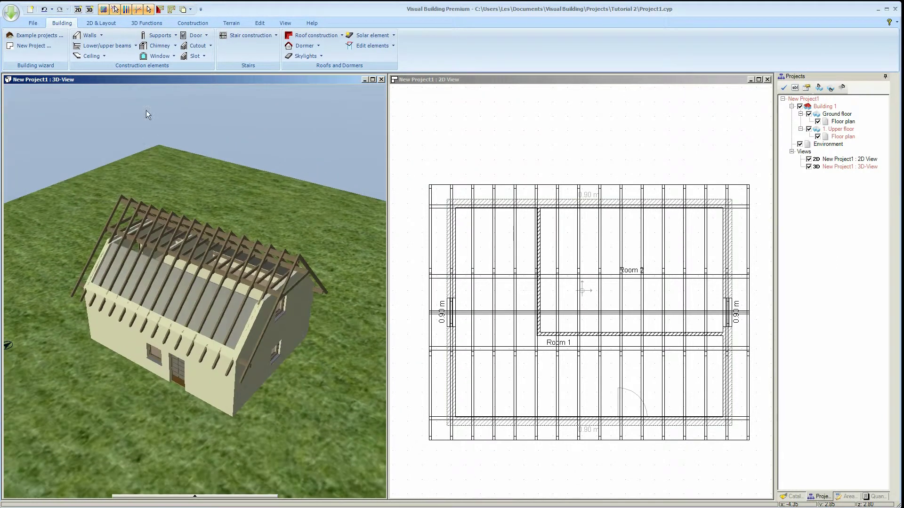
left_click(171, 9)
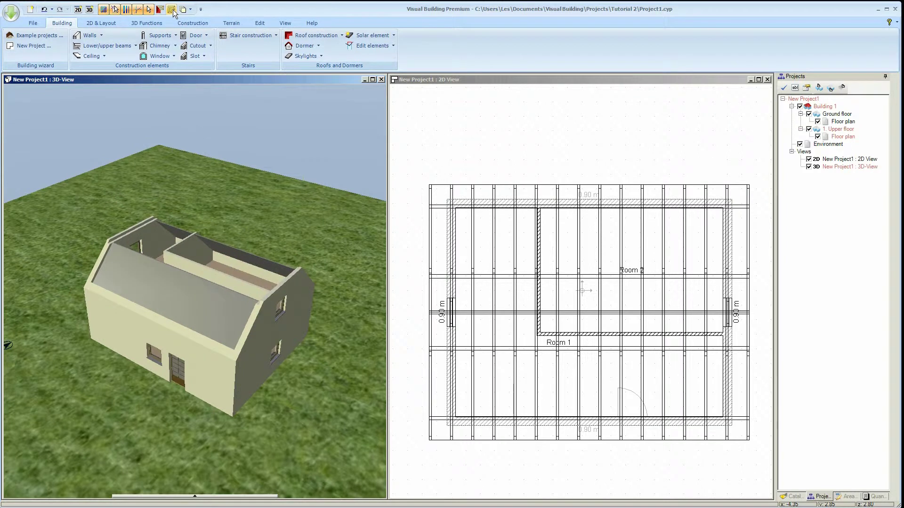
left_click(172, 10)
left_click(160, 10)
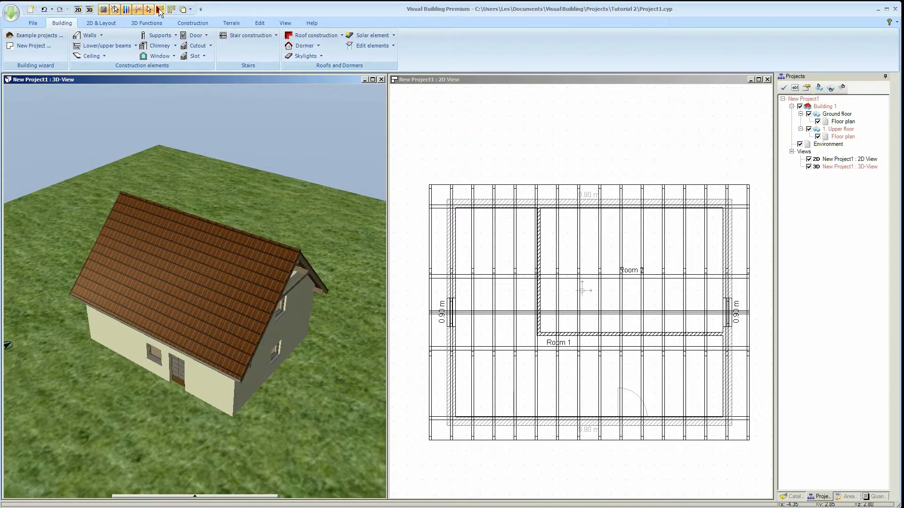
left_click_drag(232, 171, 201, 160)
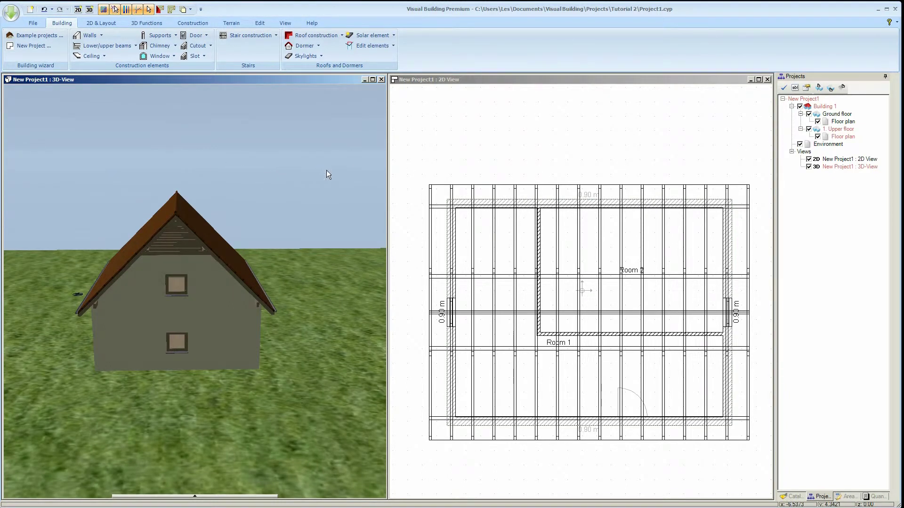
Step: Restore the ground floor in 3D alongside the upper floor, then bring up 1. Upper floor options
left_click(809, 114)
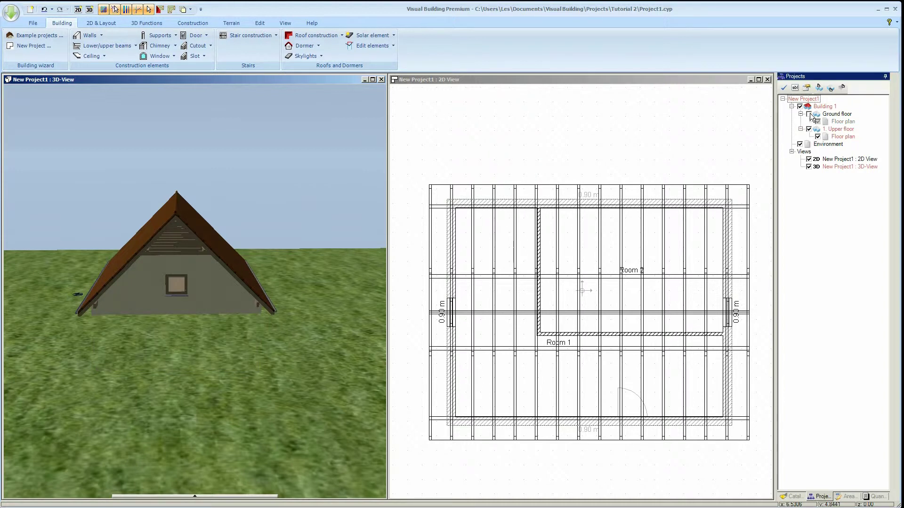
left_click(809, 114)
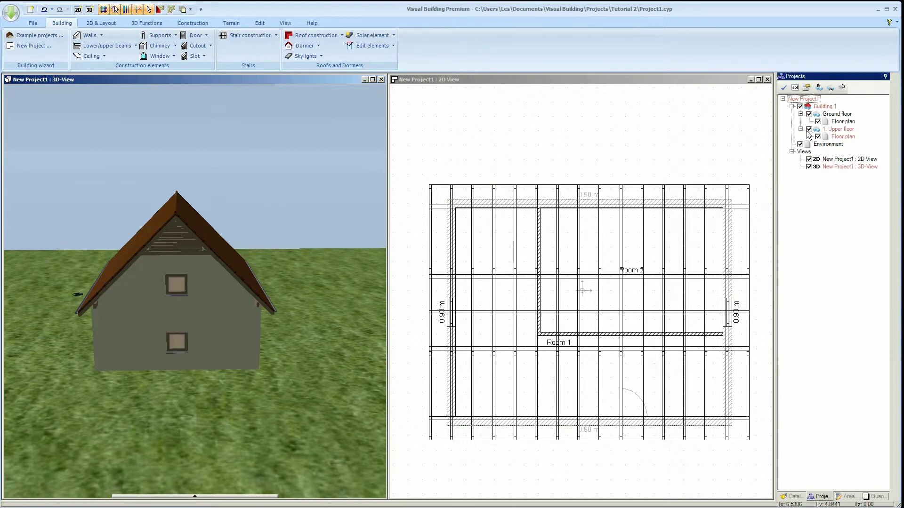
left_click(809, 130)
left_click(809, 129)
left_click(833, 129)
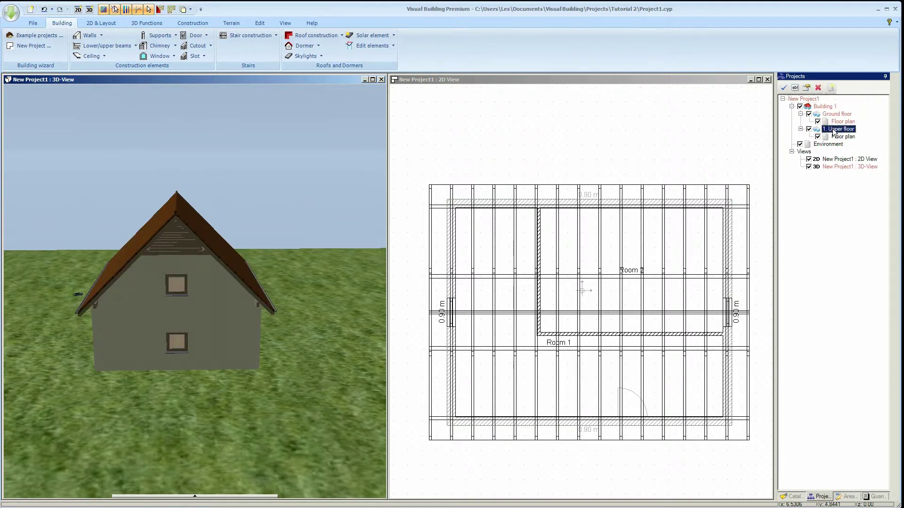
right_click(833, 130)
Step: Make 1. Upper floor the current level and enter a 5 m rough height
left_click(832, 135)
double_click(835, 130)
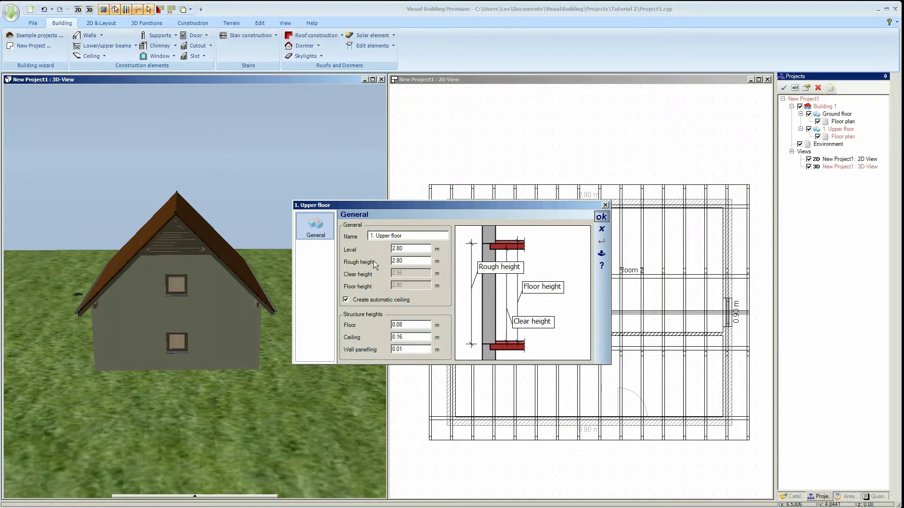
key("Tab")
type("5")
left_click(602, 218)
mouse_move(284, 250)
left_mouse_down()
mouse_move(305, 244)
mouse_move(240, 240)
mouse_move(252, 244)
mouse_move(295, 219)
mouse_move(301, 244)
left_mouse_up()
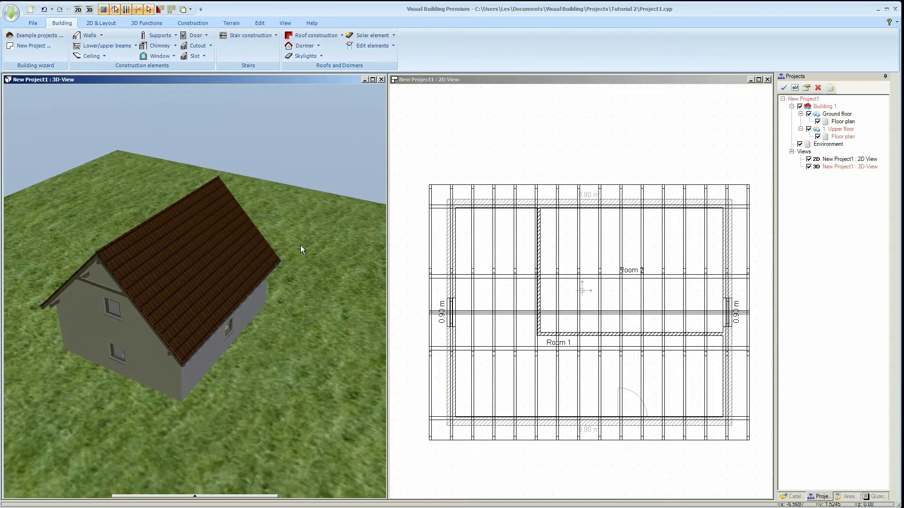
Step: Reduce roof side 4's overhang from 0.60 m to 0.10 m
left_click(198, 249)
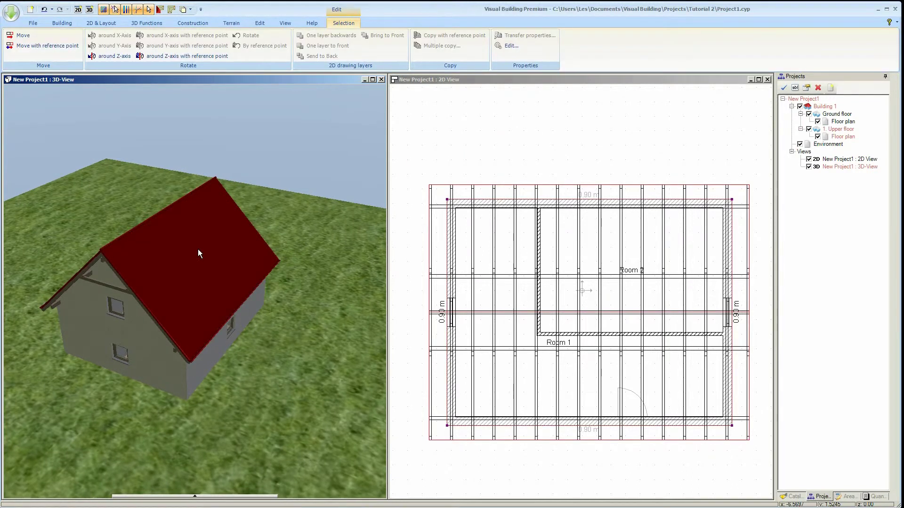
double_click(198, 249)
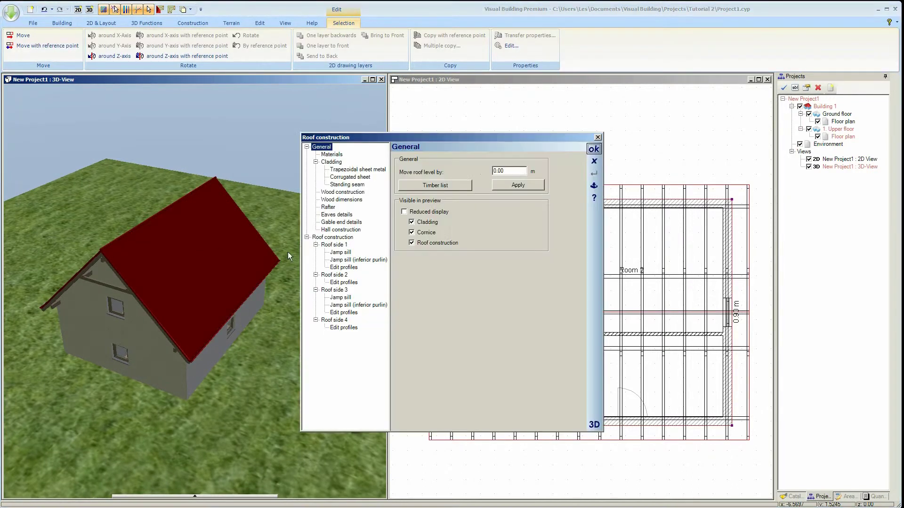
left_click(594, 425)
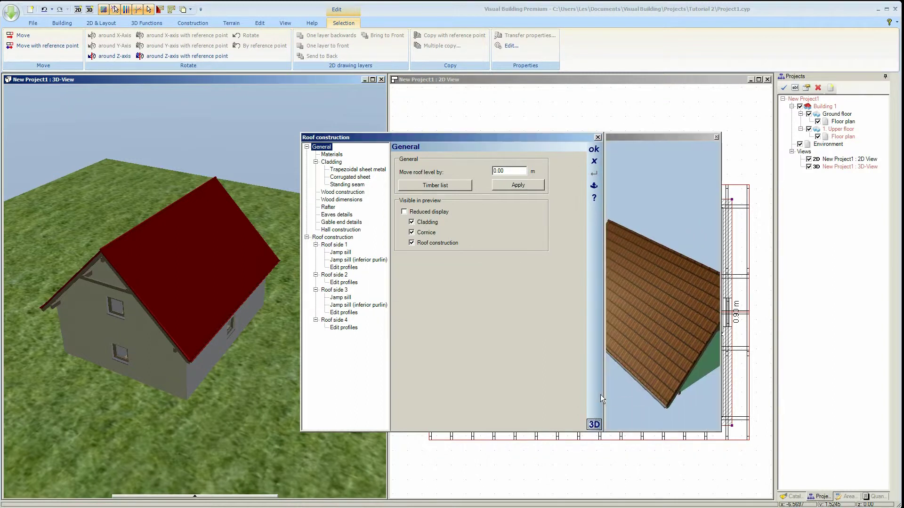
left_click_drag(688, 401, 671, 364)
left_click(675, 360)
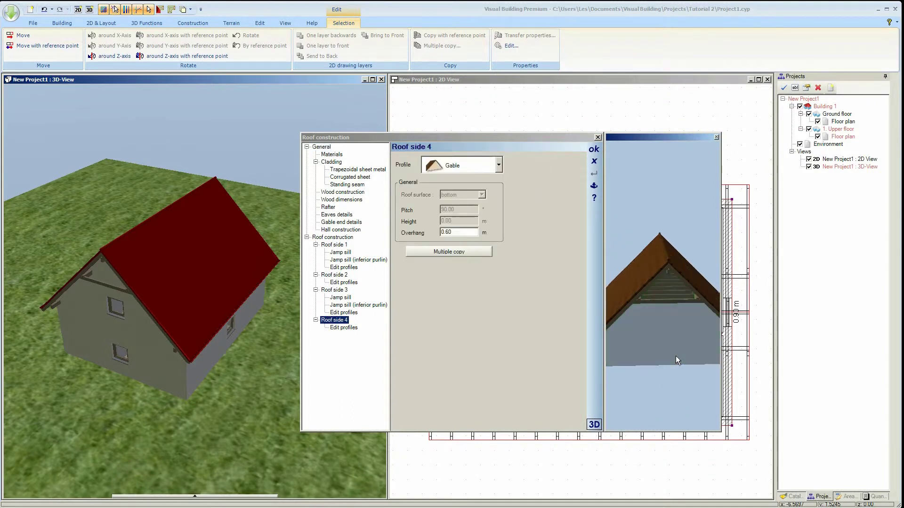
left_click_drag(452, 232, 447, 232)
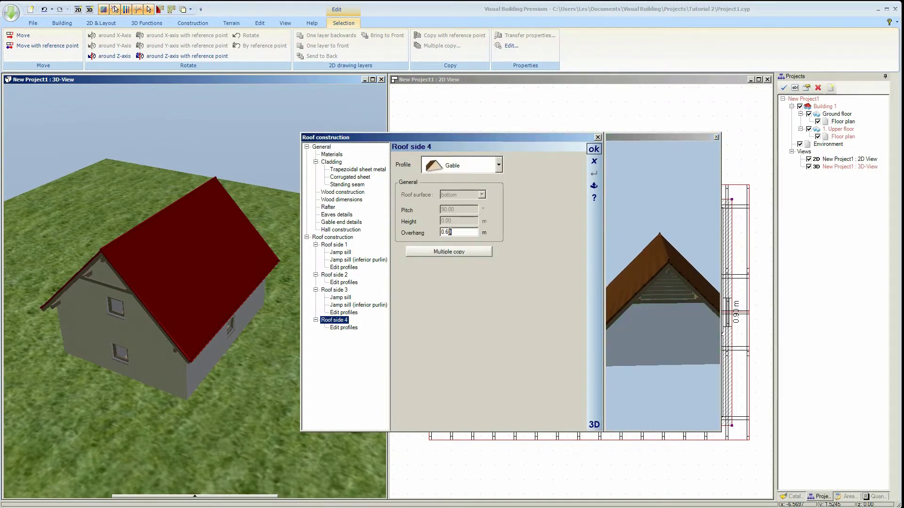
type("1")
key("Tab")
Step: Reduce roof side 2's overhang to 0.10 m as well
left_click_drag(639, 263, 625, 331)
left_click(625, 332)
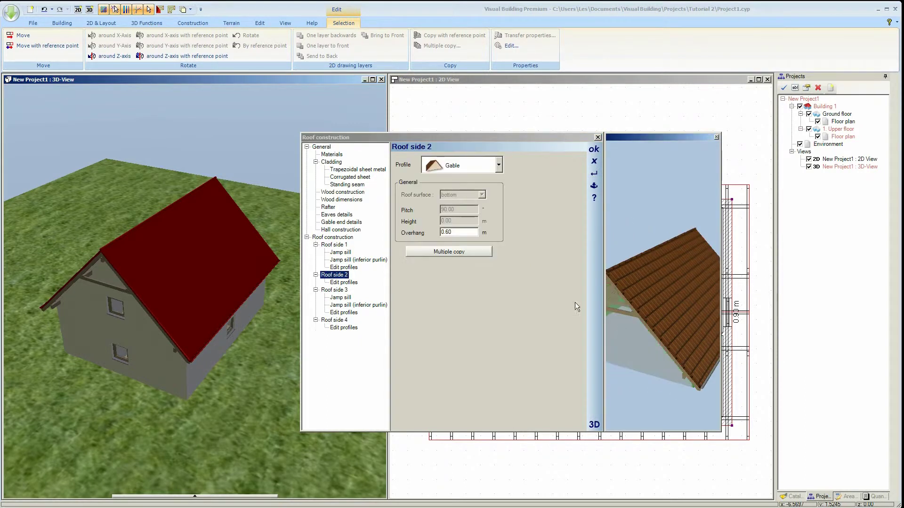
left_click(457, 232)
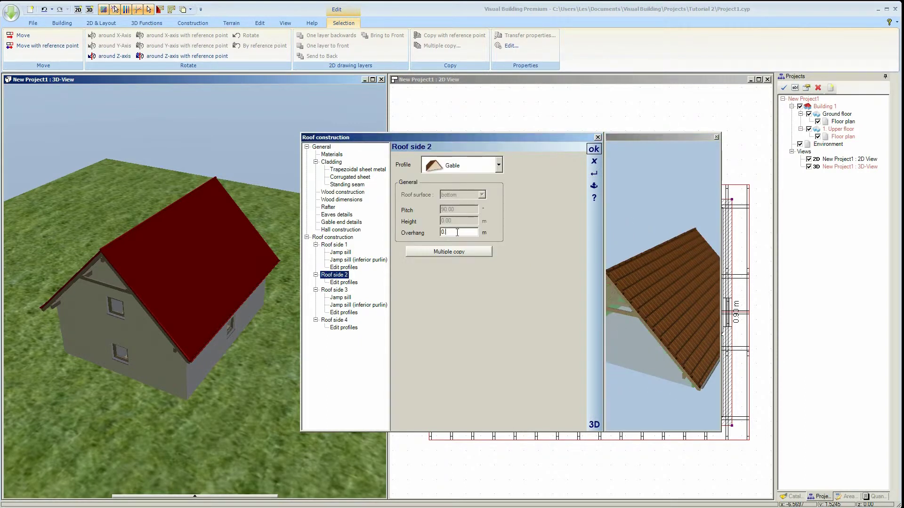
type(".1")
key("Return")
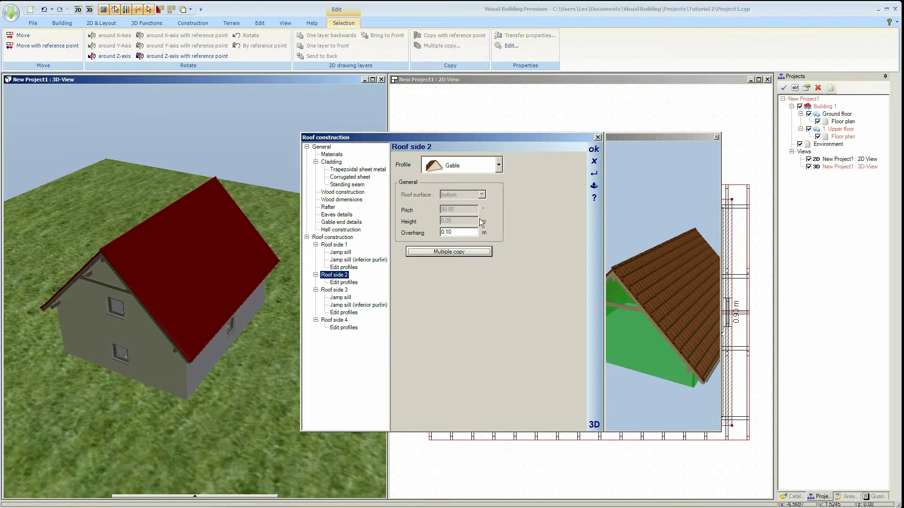
Step: Apply the roof overhang changes and orbit around to the gable end
left_click(594, 149)
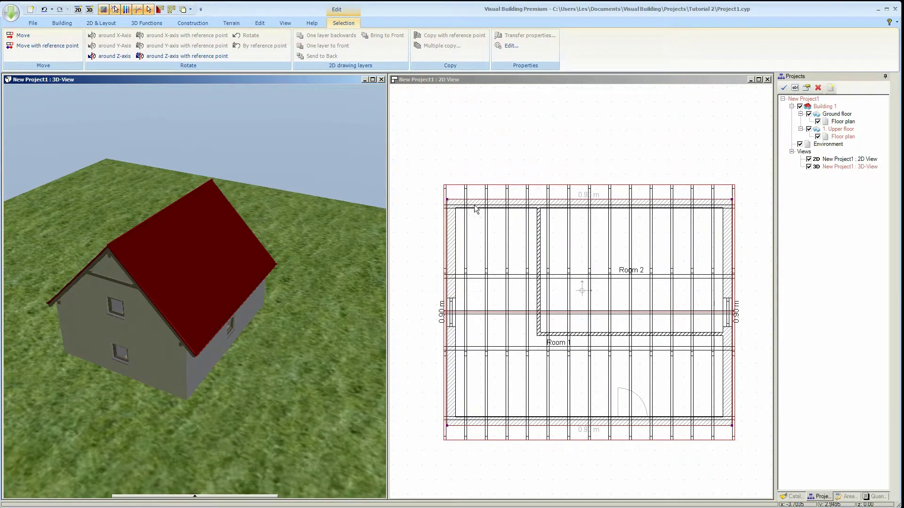
left_click_drag(369, 224, 267, 213)
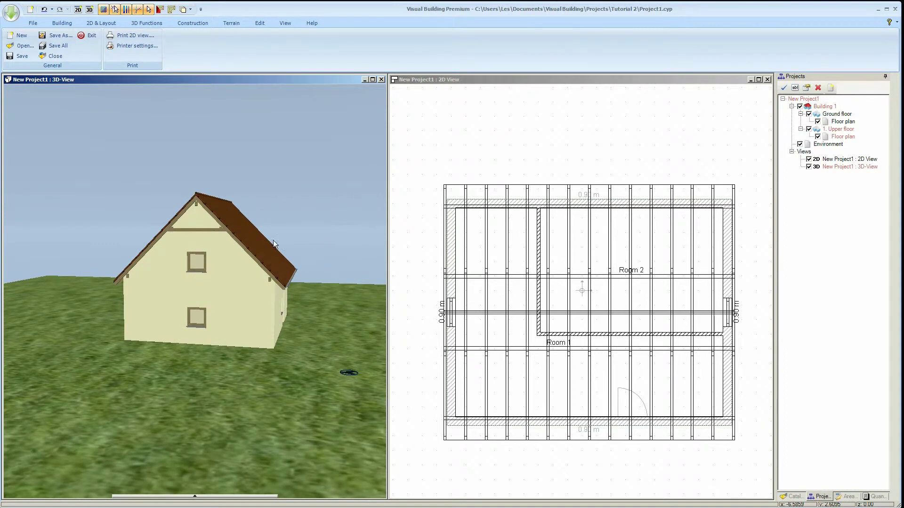
left_click_drag(334, 231, 314, 232)
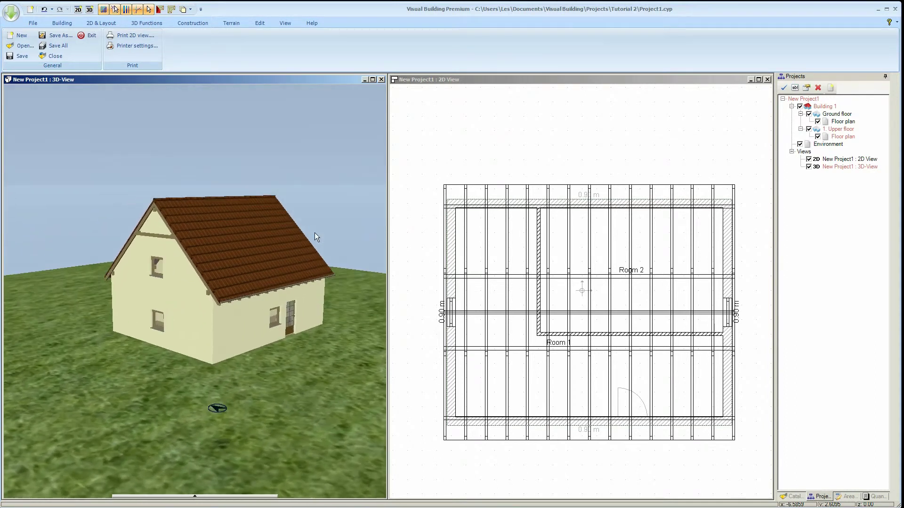
Step: In Gable end details, show gable purlins only when the overhang exceeds 1 m
left_click(262, 236)
double_click(263, 236)
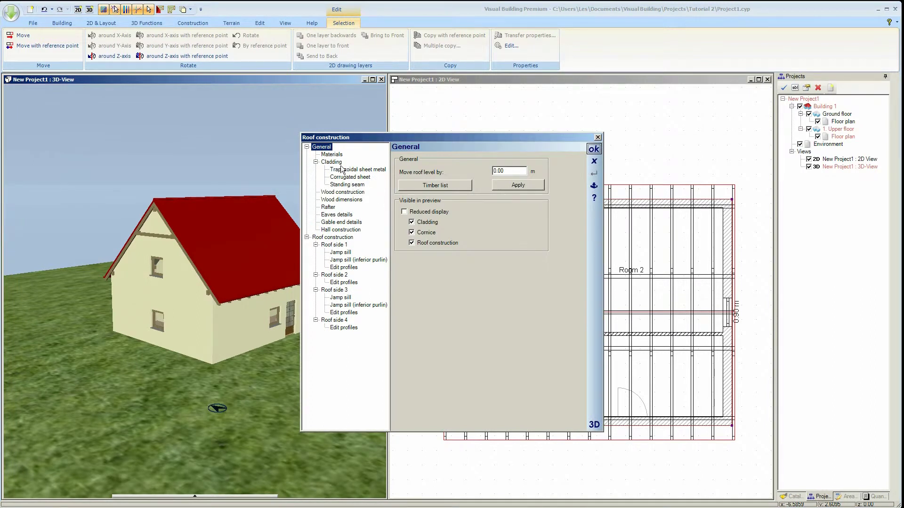
left_click(349, 222)
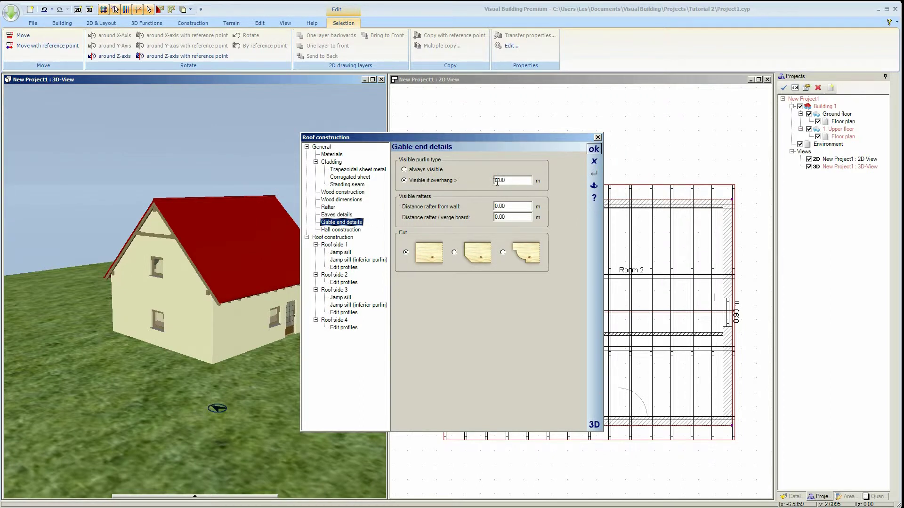
left_click(160, 236)
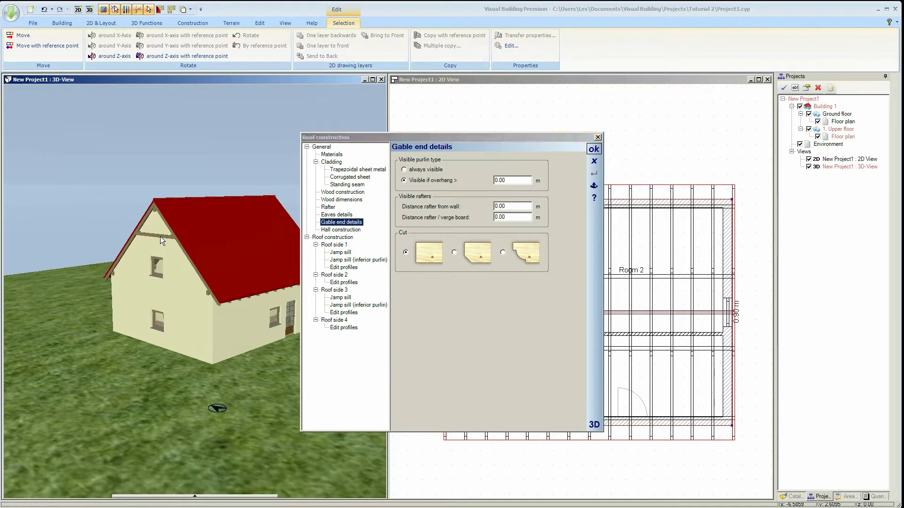
left_click(495, 181)
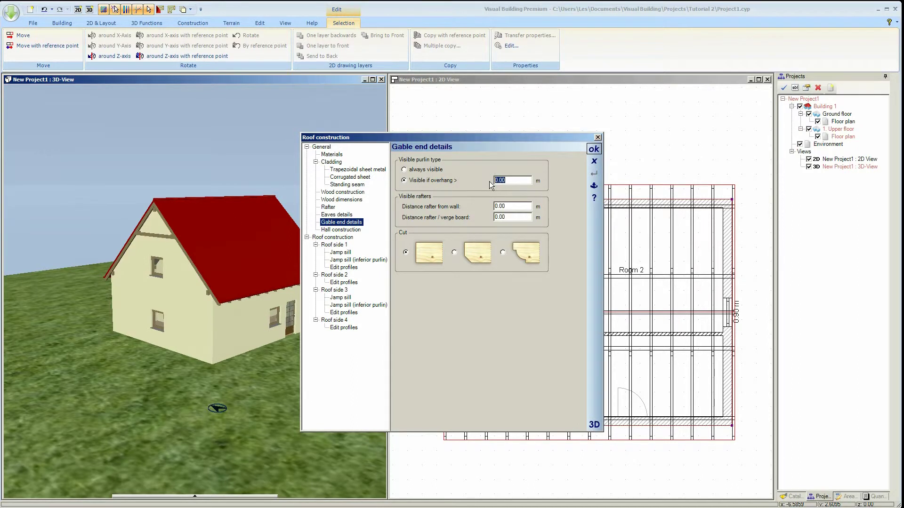
type("1")
left_click(593, 150)
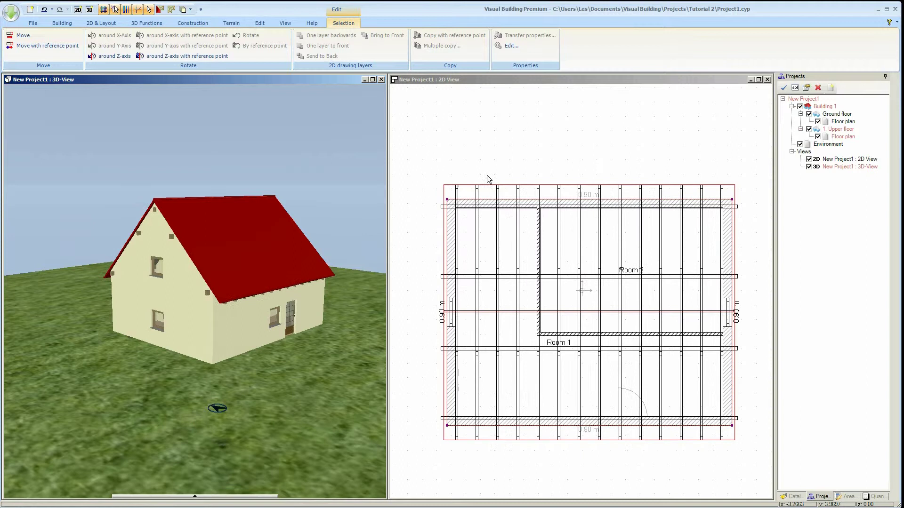
mouse_move(208, 151)
left_mouse_down()
mouse_move(333, 157)
mouse_move(216, 152)
left_mouse_up()
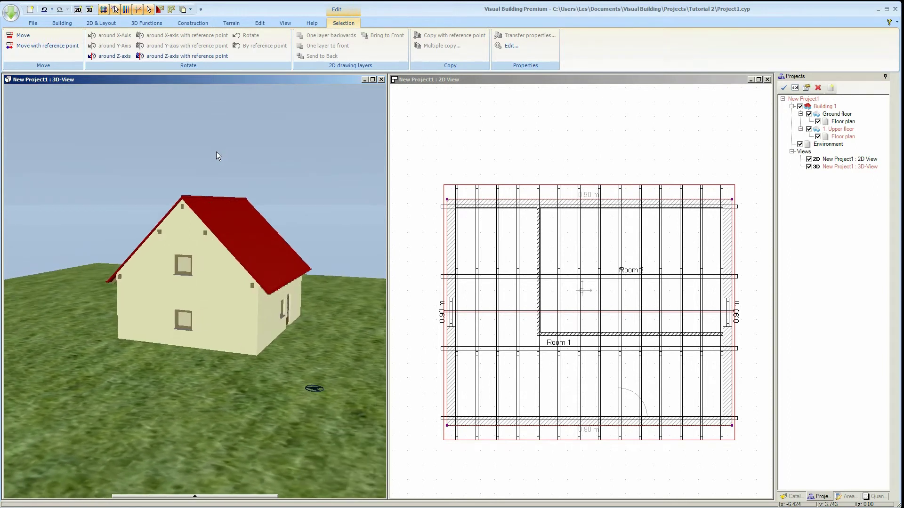
Step: Remove the ridge, centre and inferior purlins and the collar and tie beams
double_click(254, 236)
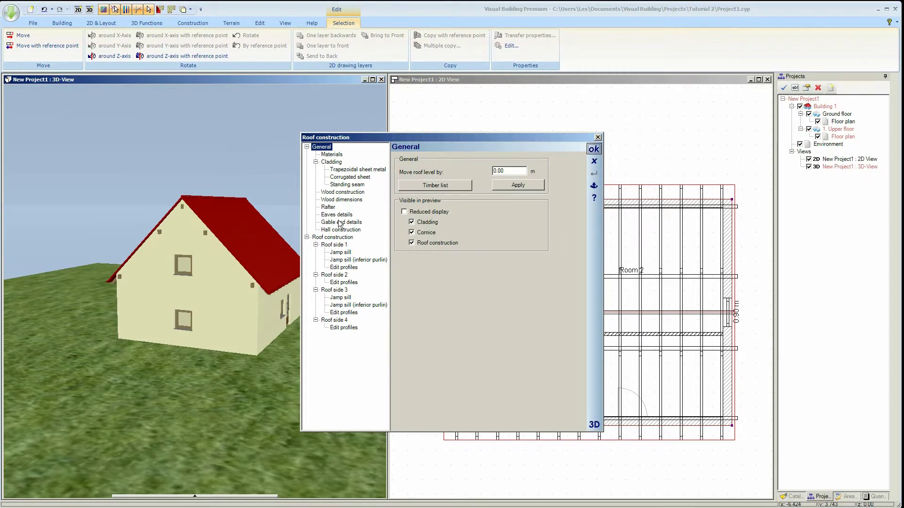
left_click(338, 192)
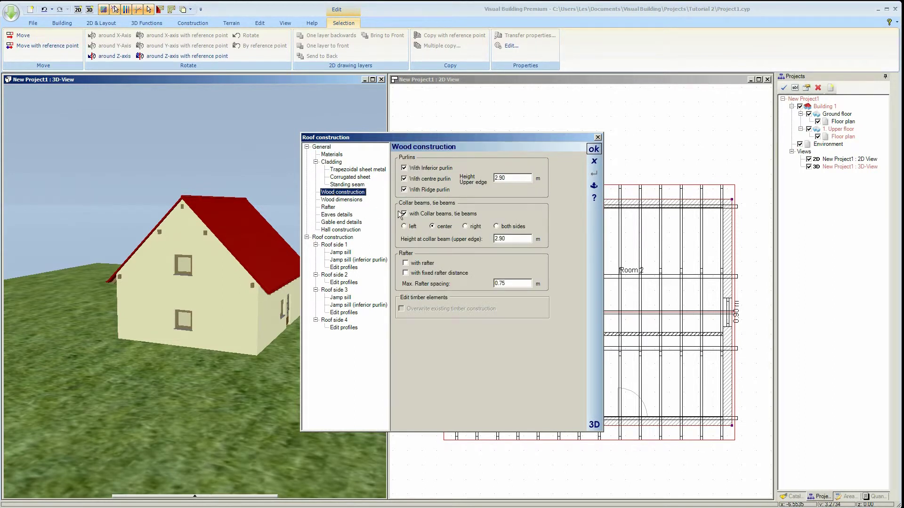
left_click(404, 190)
left_click(404, 179)
left_click(403, 168)
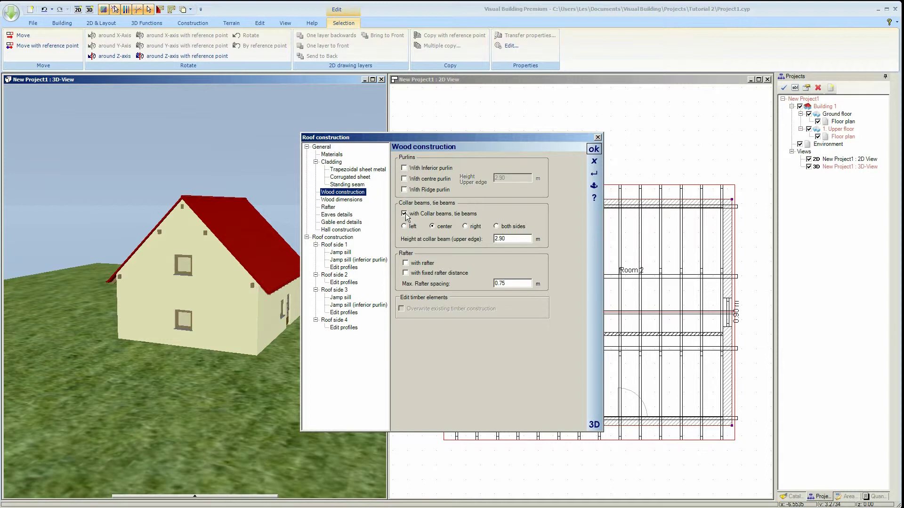
left_click(404, 214)
left_click(593, 149)
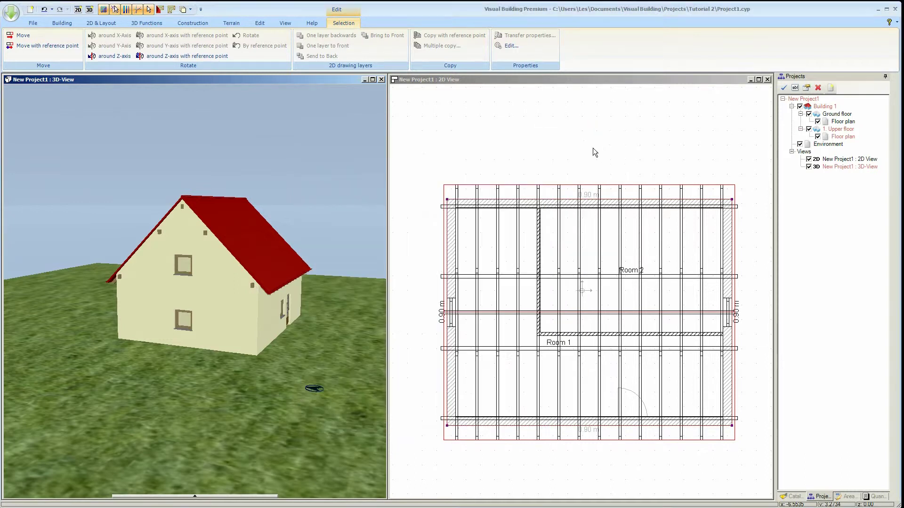
left_click(341, 185)
left_click_drag(341, 185, 232, 196)
Step: Set roof side 3's overhang to 0.10 m
double_click(207, 256)
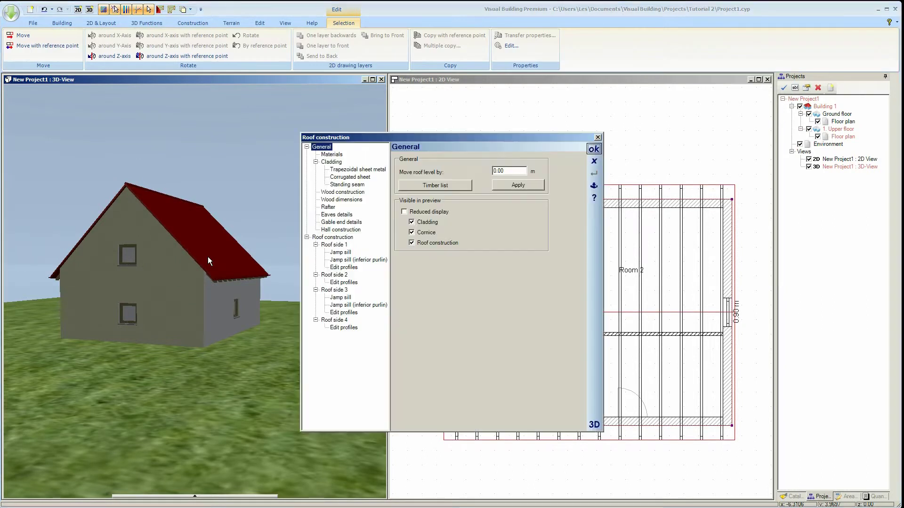
left_click(594, 424)
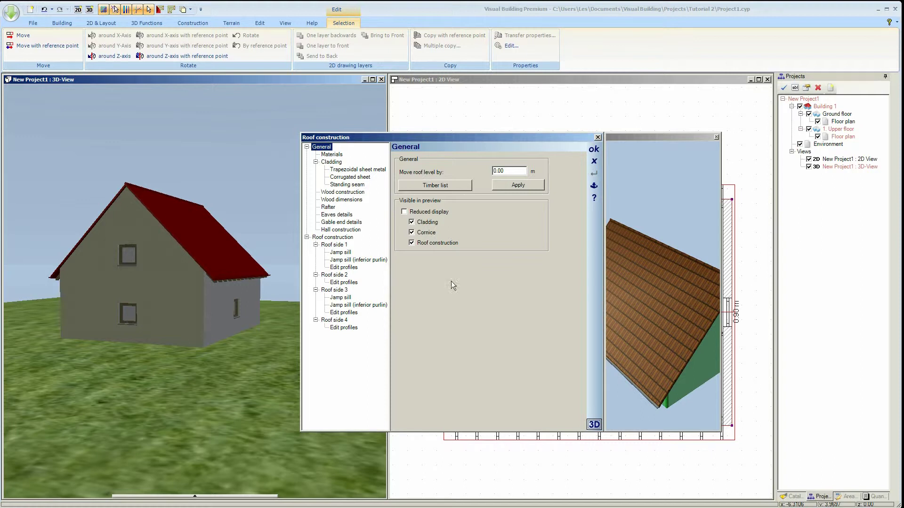
left_click_drag(627, 289, 666, 279)
left_click(644, 330)
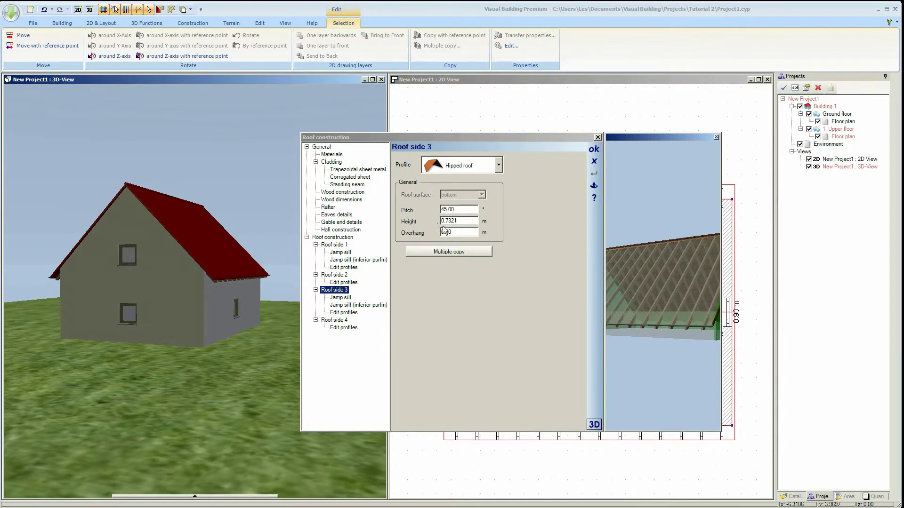
left_click_drag(455, 232, 446, 232)
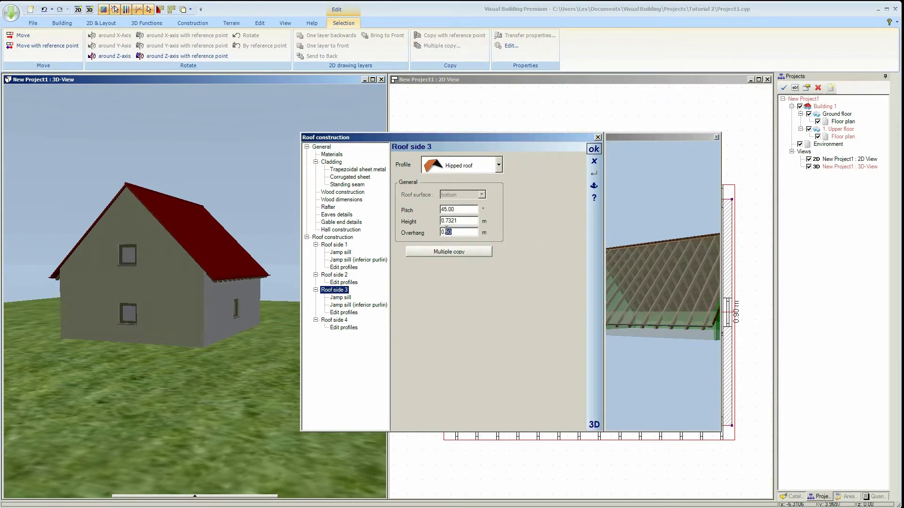
type("1")
key("Tab")
Step: Set roof side 1's overhang to 0.10 m and apply the roof settings
left_click_drag(649, 360, 668, 348)
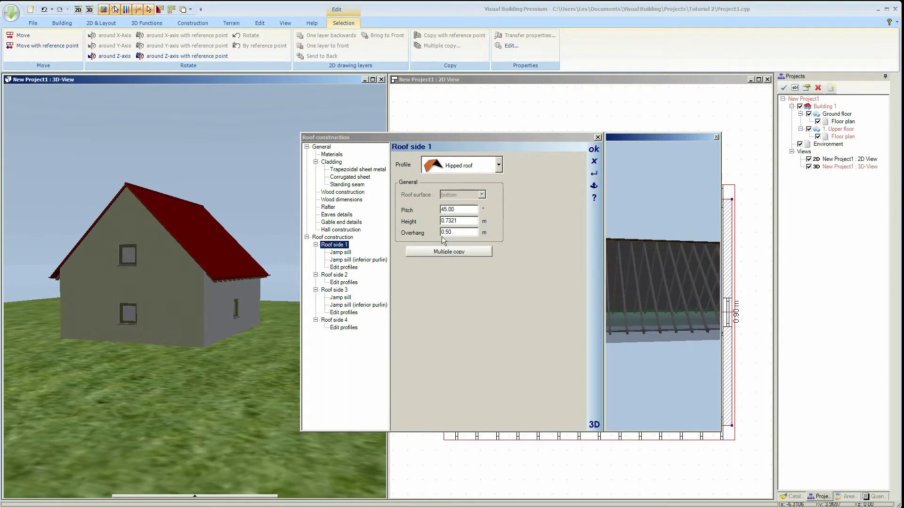
left_click(444, 238)
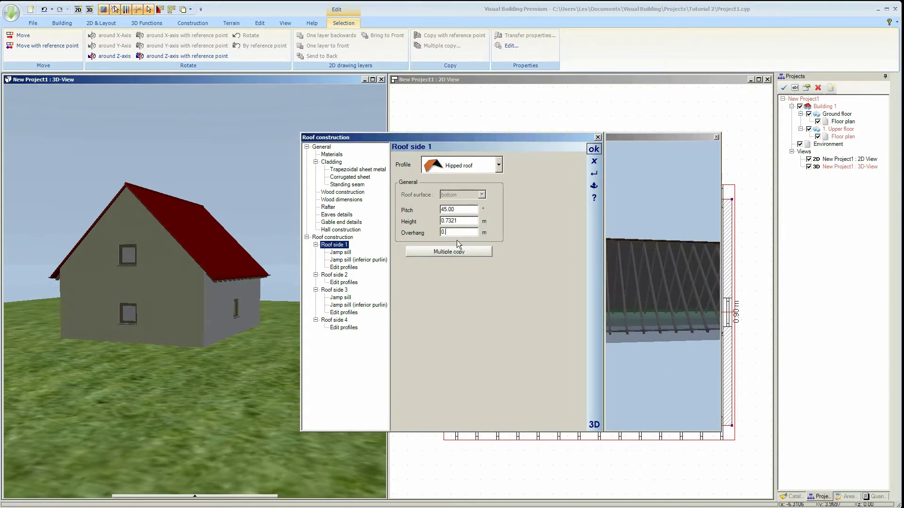
type("1")
left_click(468, 220)
left_click(593, 148)
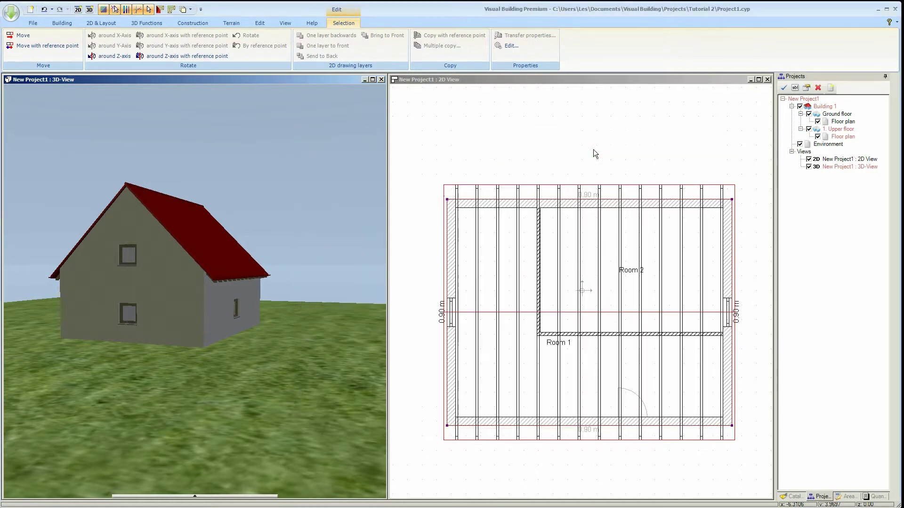
left_click_drag(330, 236, 189, 246)
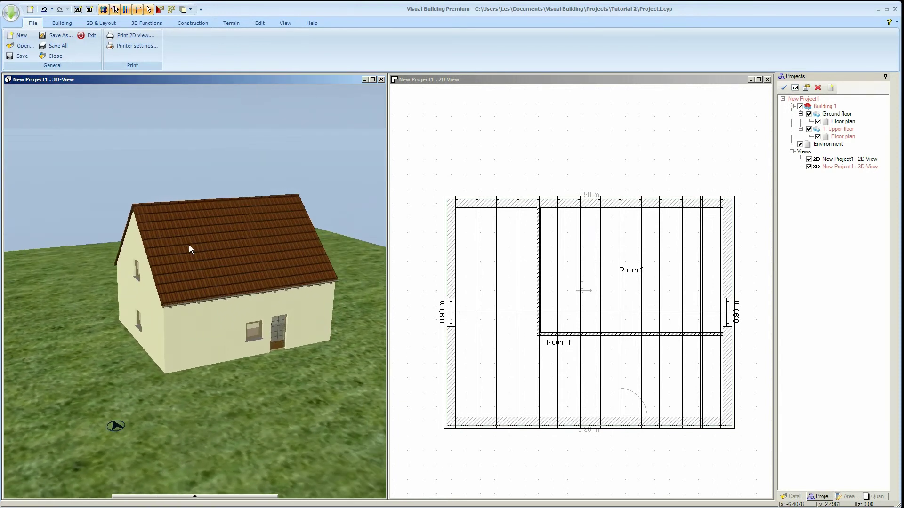
Step: Change roof side 3's pitch from 45° to 35°
double_click(223, 236)
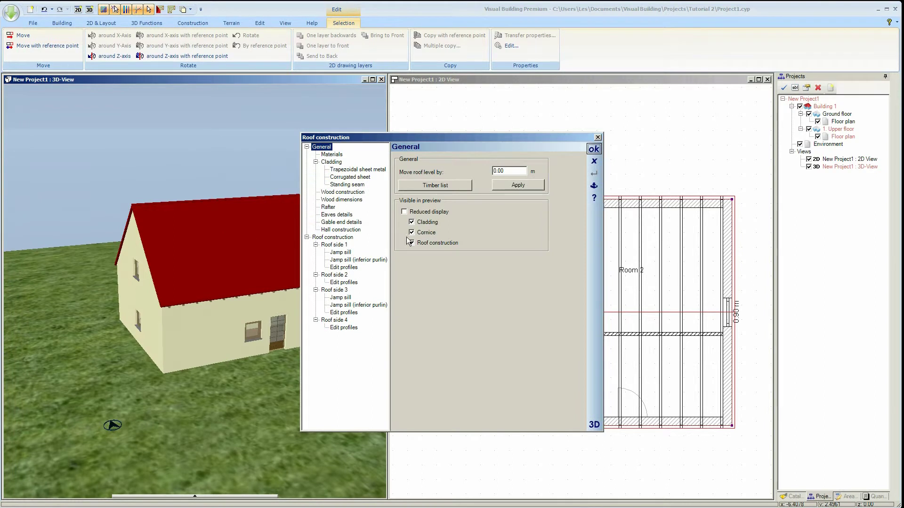
left_click(593, 424)
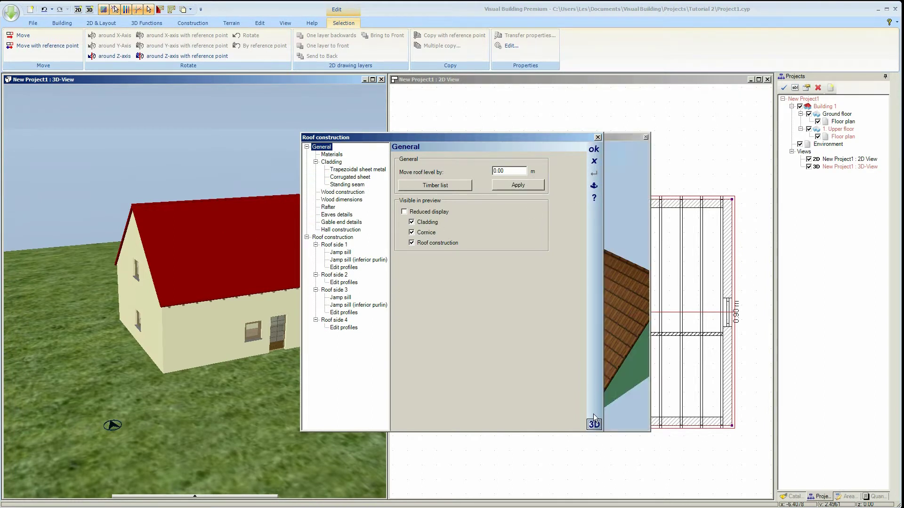
left_click(643, 313)
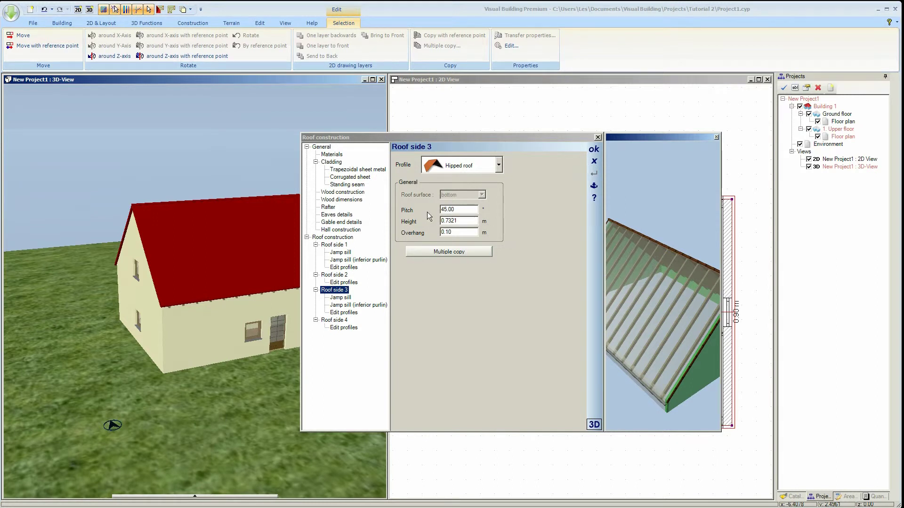
double_click(444, 210)
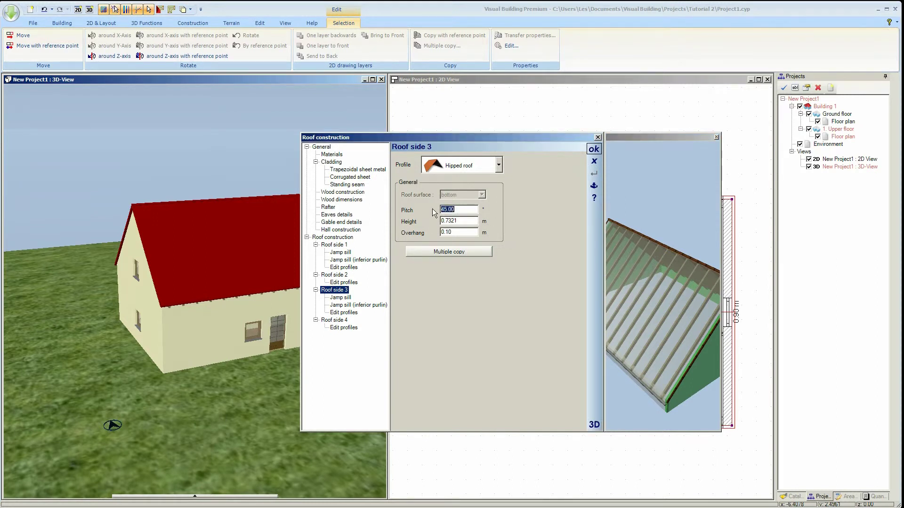
type("35")
key("Tab")
Step: Change roof side 1's pitch to 35° and apply the roof settings
left_click_drag(660, 219, 692, 299)
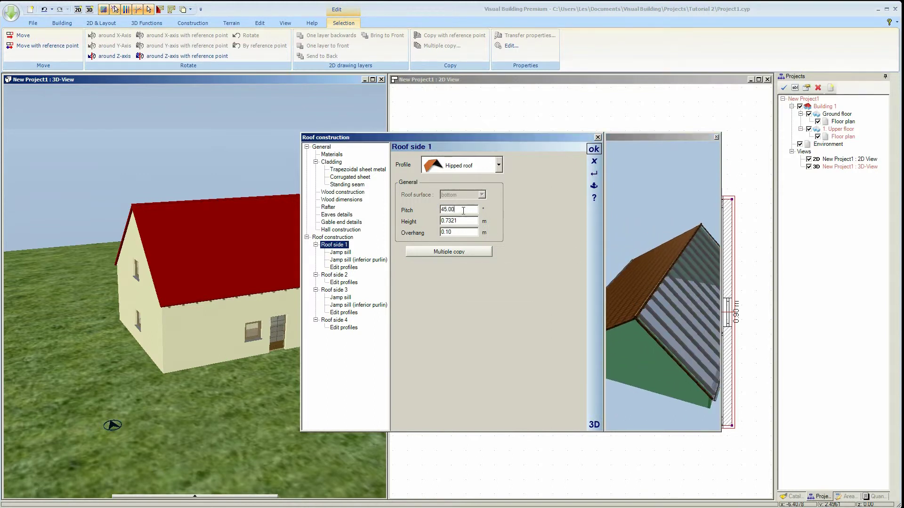
double_click(447, 209)
type("35")
left_click(467, 221)
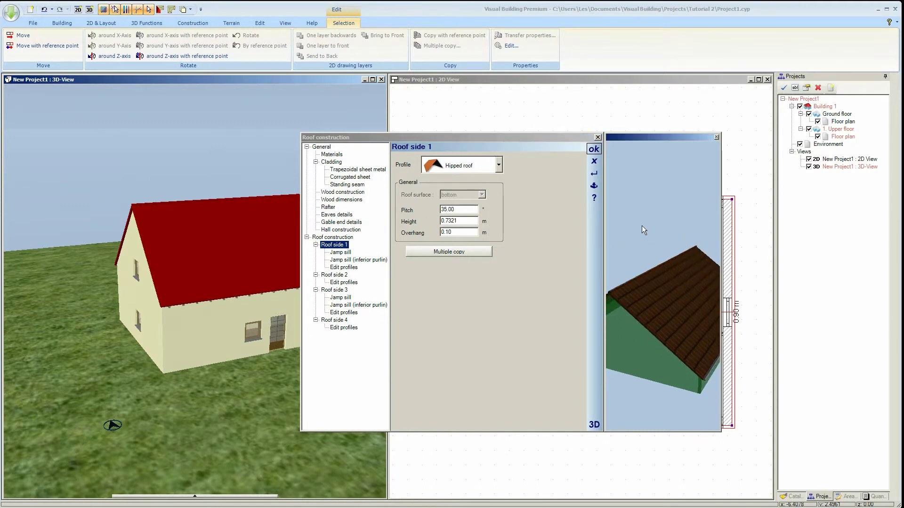
left_click(594, 149)
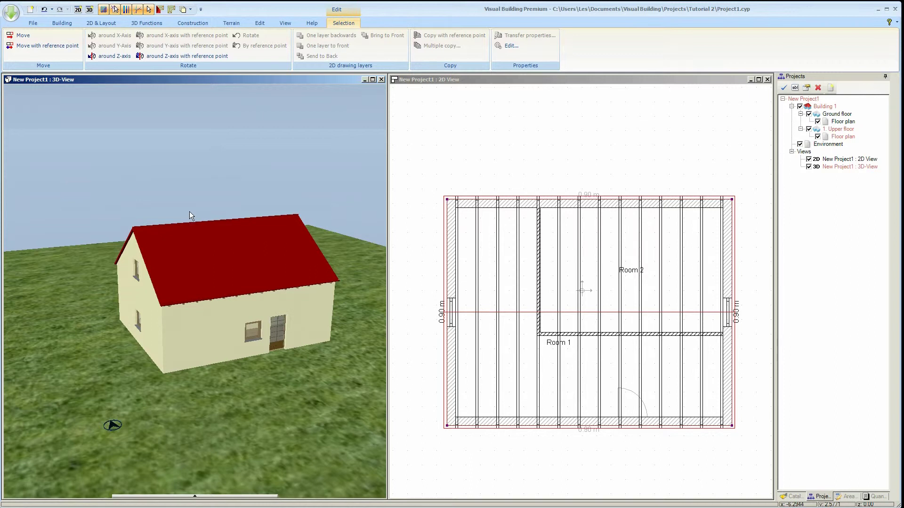
left_click_drag(189, 211, 215, 242)
Step: Lower roof side 3's eaves height from 0.7631 m to 0.00 m
double_click(216, 244)
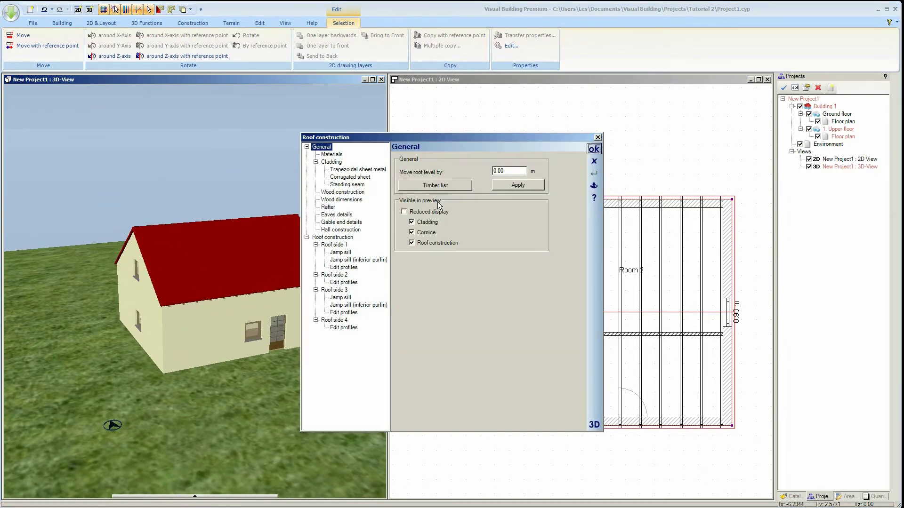
left_click(594, 424)
left_click(658, 322)
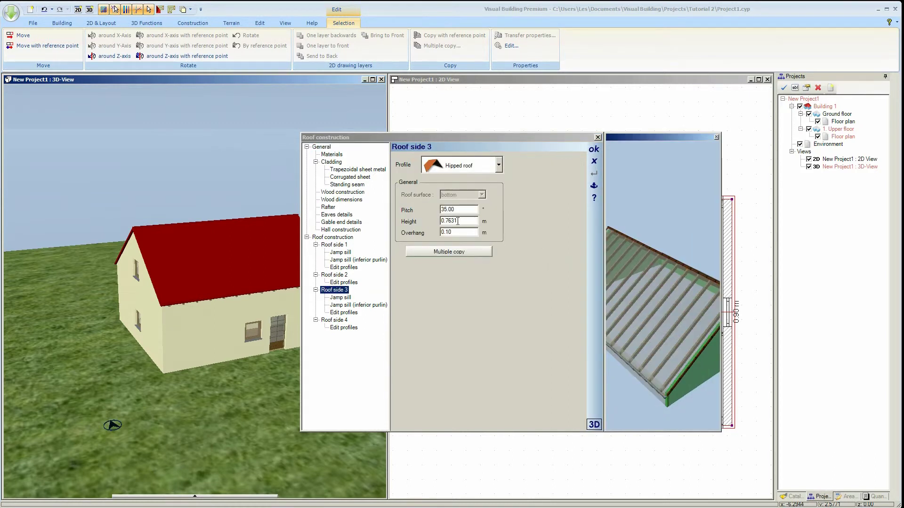
left_click_drag(458, 221, 427, 222)
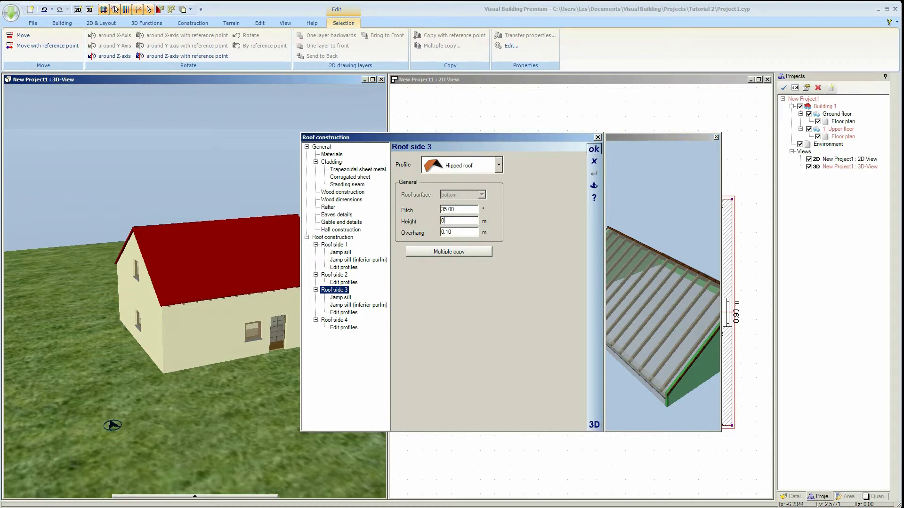
left_click(457, 233)
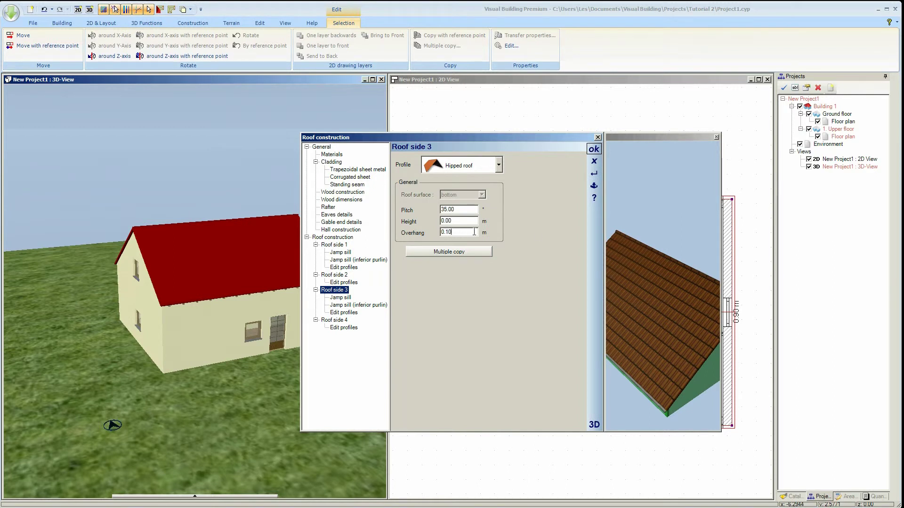
Step: Set roof side 1's eaves height to 0.00 m and apply the change
left_click_drag(673, 215, 676, 291)
left_click(694, 312)
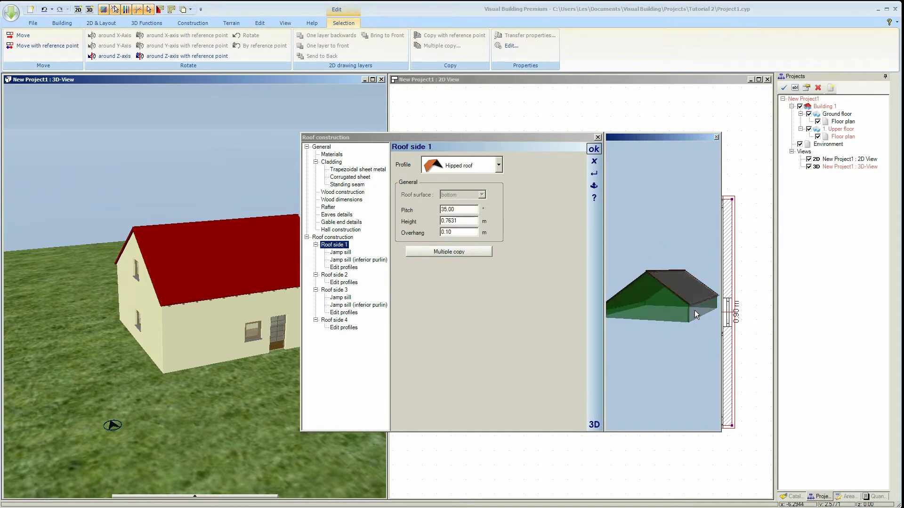
double_click(448, 220)
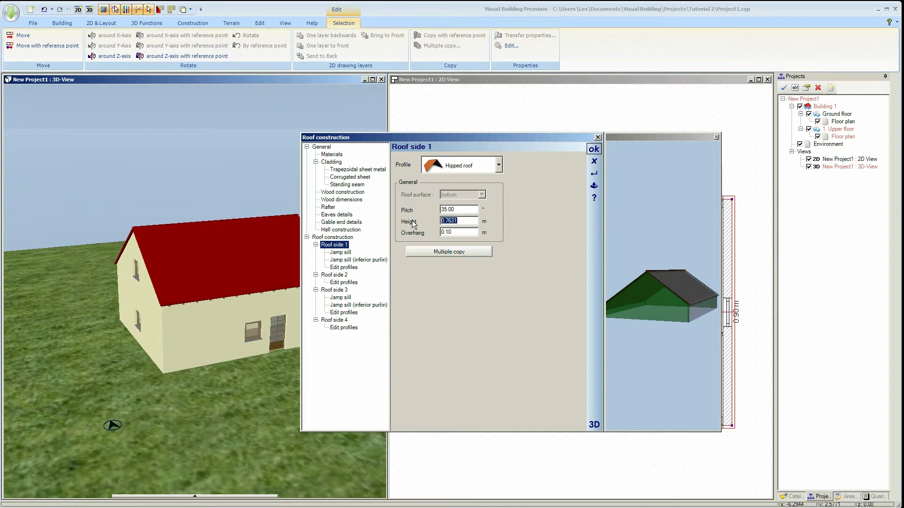
type("0.00")
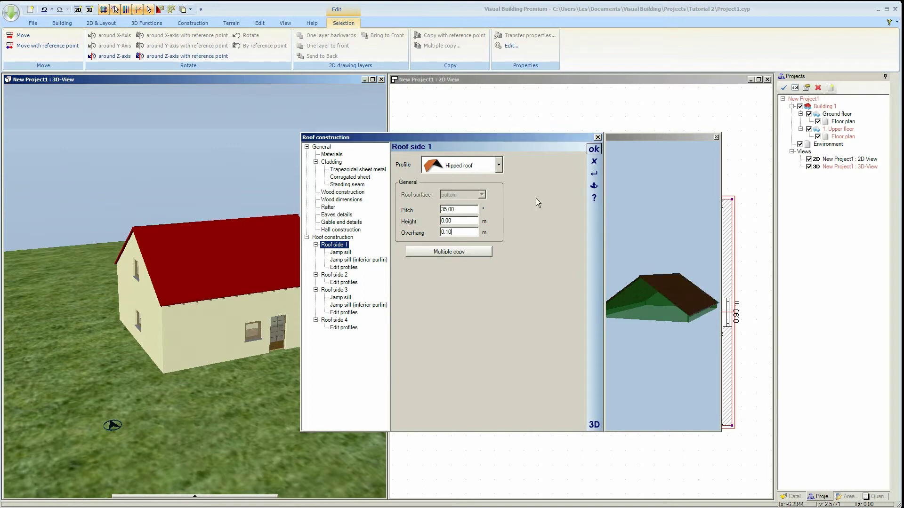
left_click(595, 152)
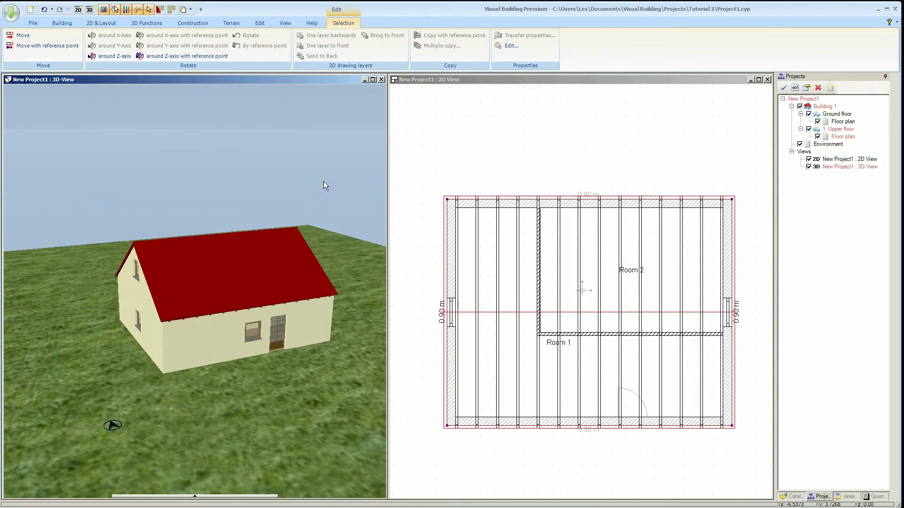
left_click_drag(289, 184, 265, 224)
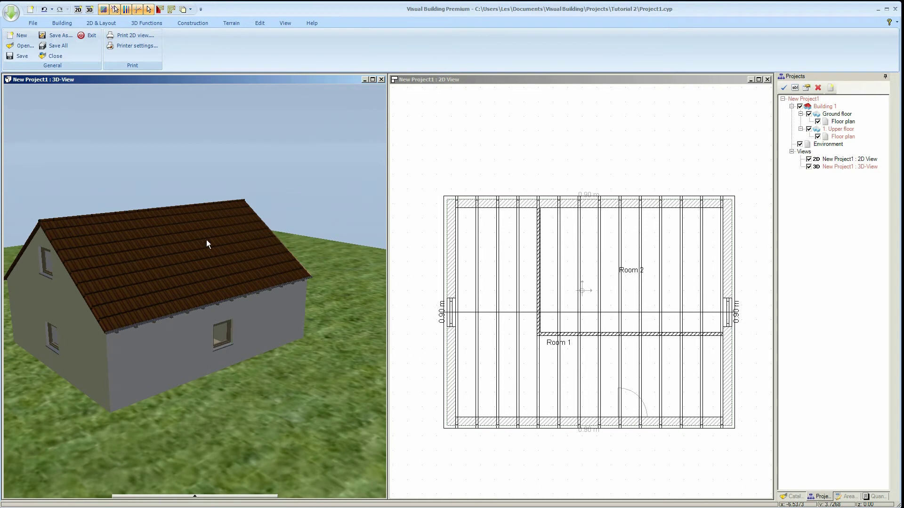
left_click(196, 248)
Step: Replace the visible rafter ends on the eaves with Cornice type 3
double_click(196, 248)
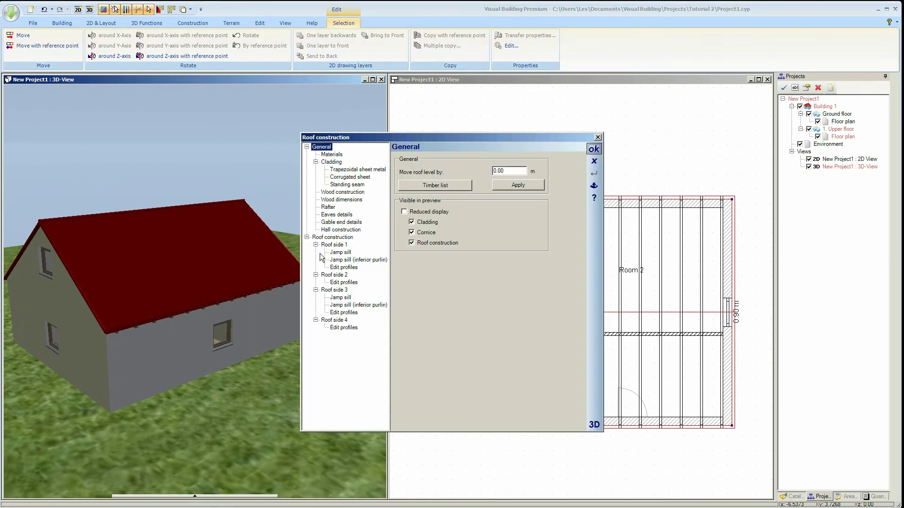
left_click(333, 223)
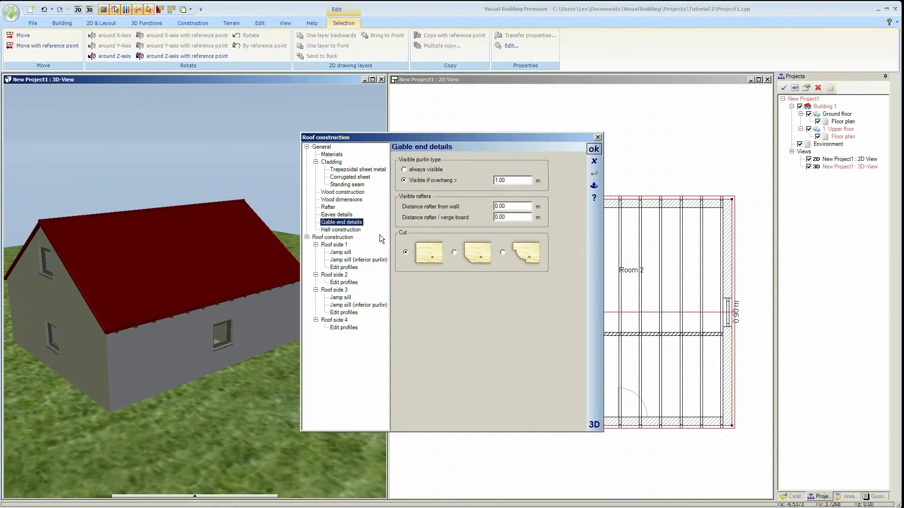
left_click(347, 215)
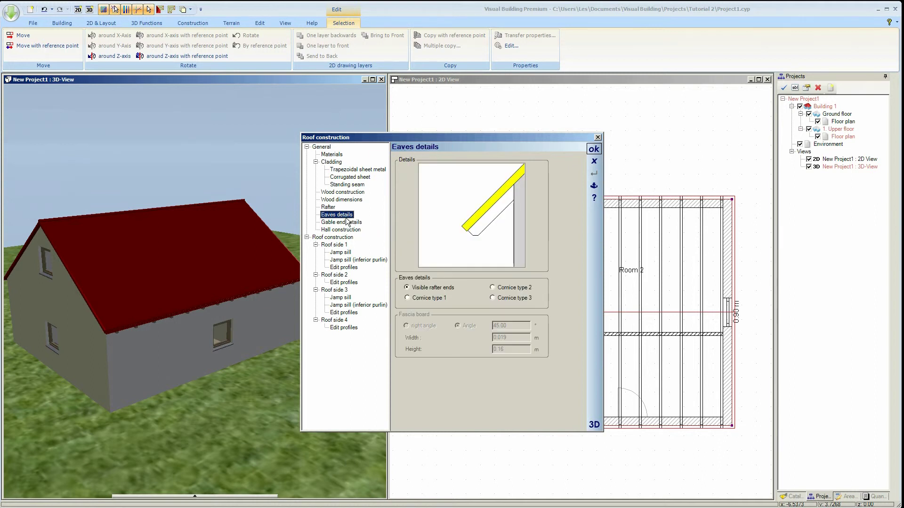
left_click(409, 298)
left_click(493, 288)
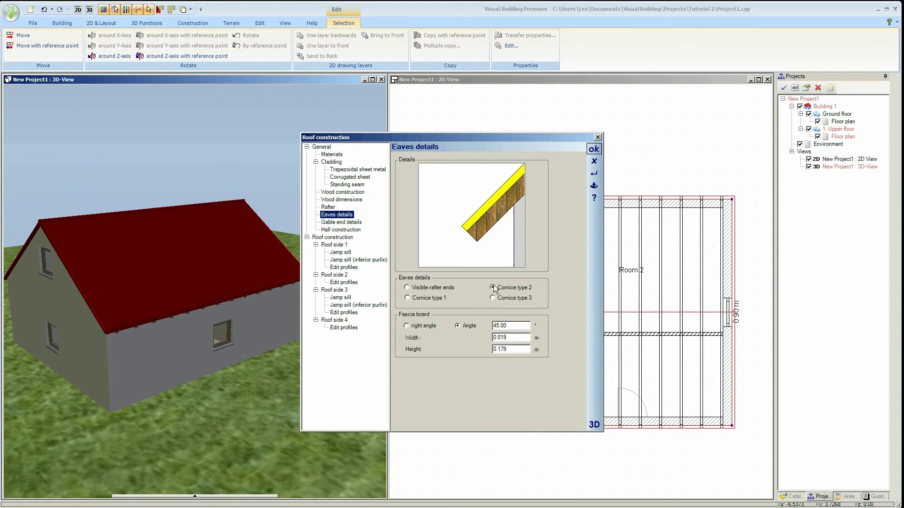
left_click(492, 298)
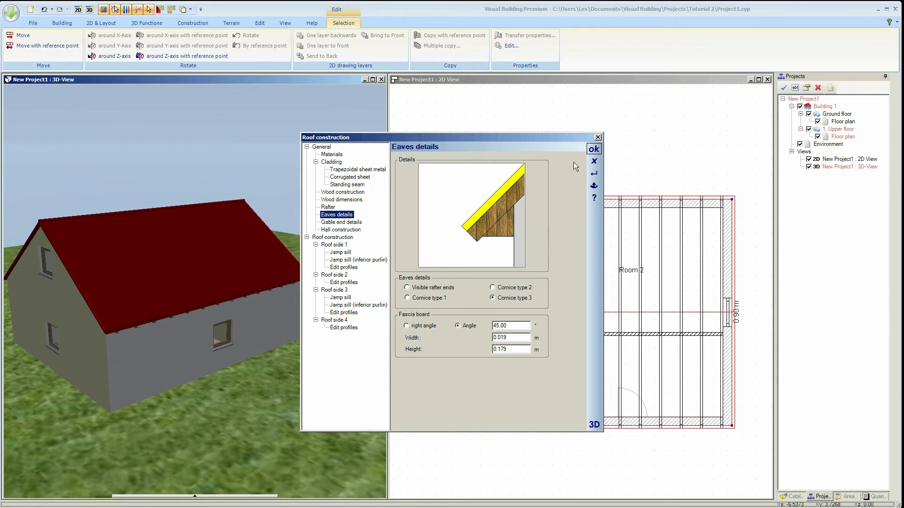
left_click(591, 151)
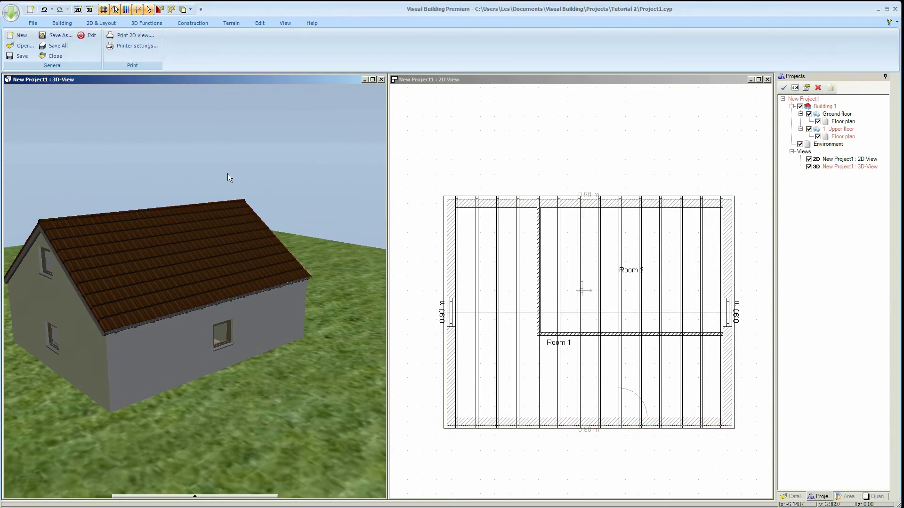
left_click_drag(149, 174, 292, 172)
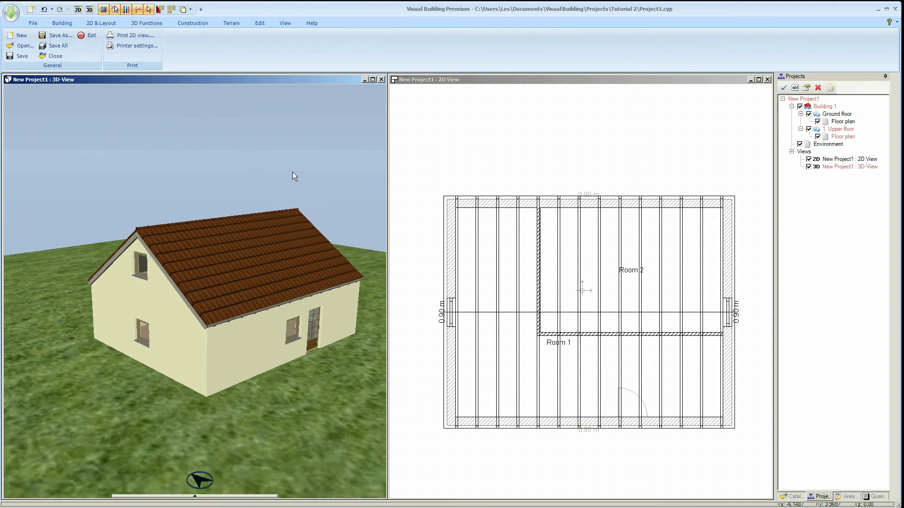